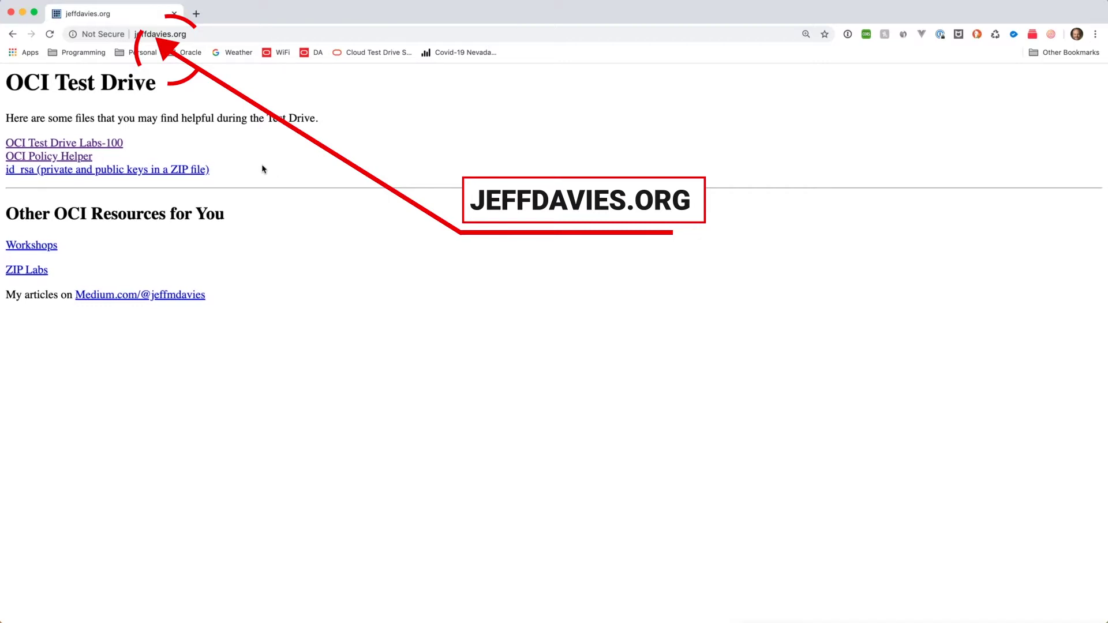
# Open the OCI Test Drive Labs-100 link in a new tab and view its Level 100 Block Storage lab guide
pyautogui.rightClick(108, 144)
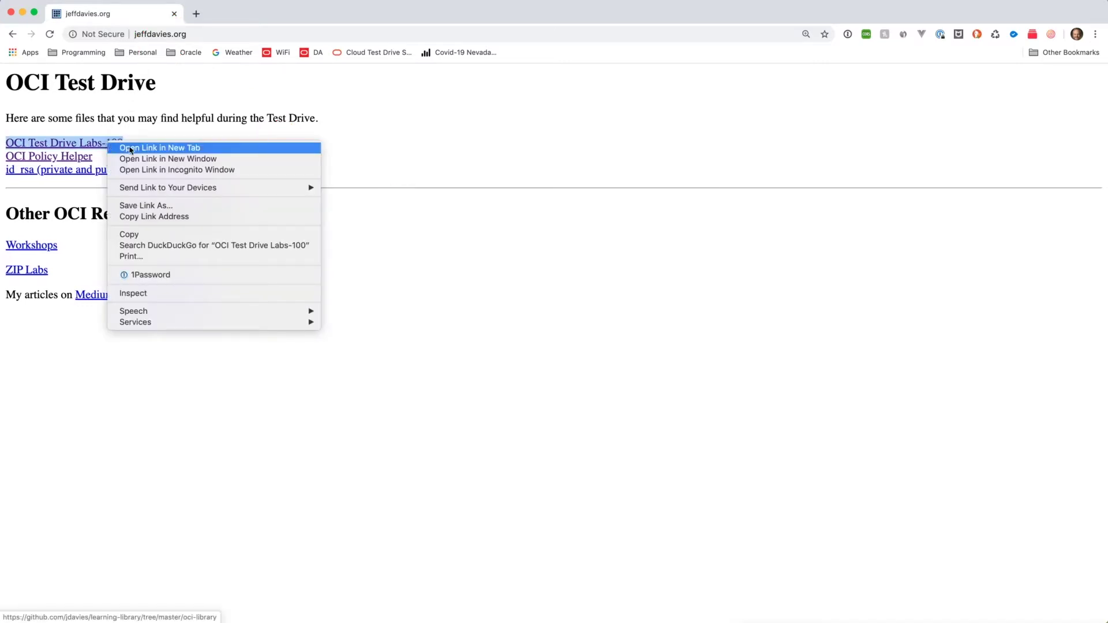
pyautogui.click(131, 150)
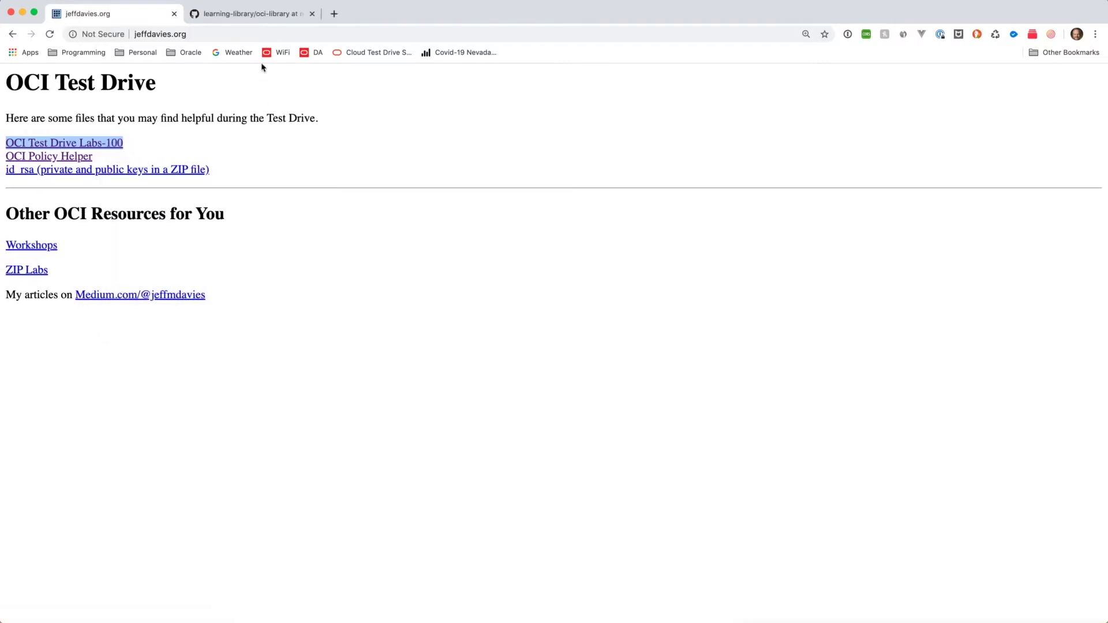
pyautogui.click(252, 16)
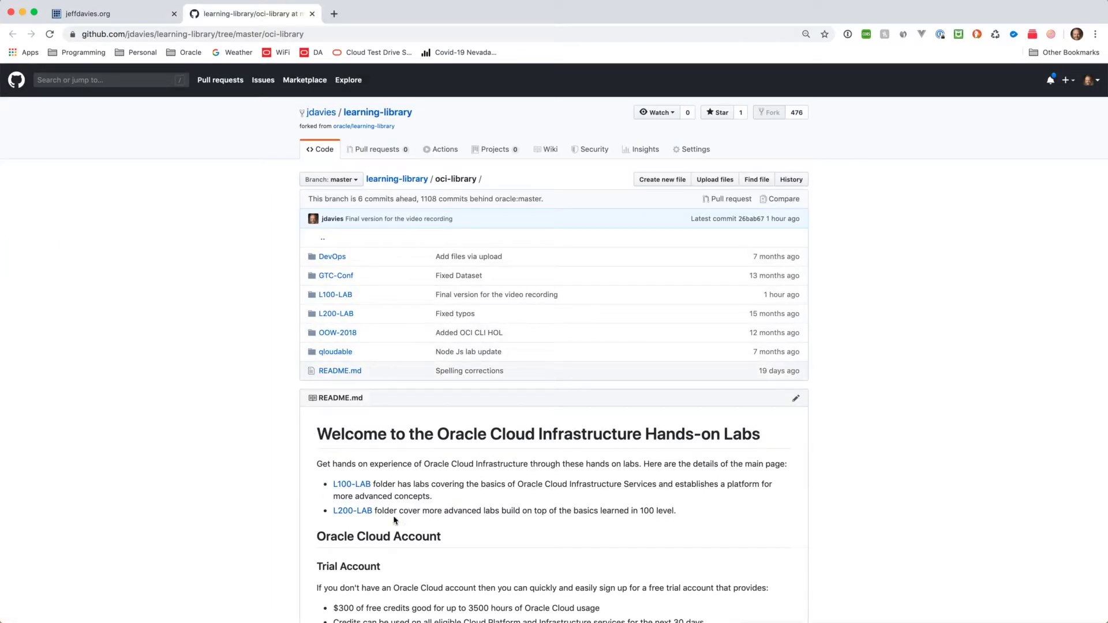
pyautogui.click(352, 485)
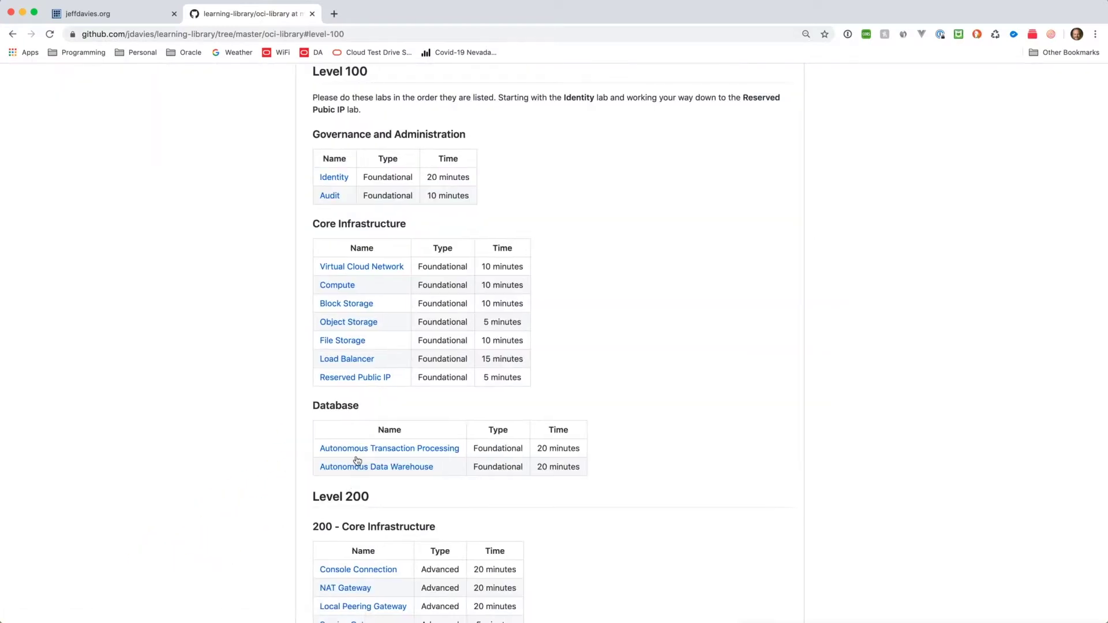
pyautogui.click(361, 309)
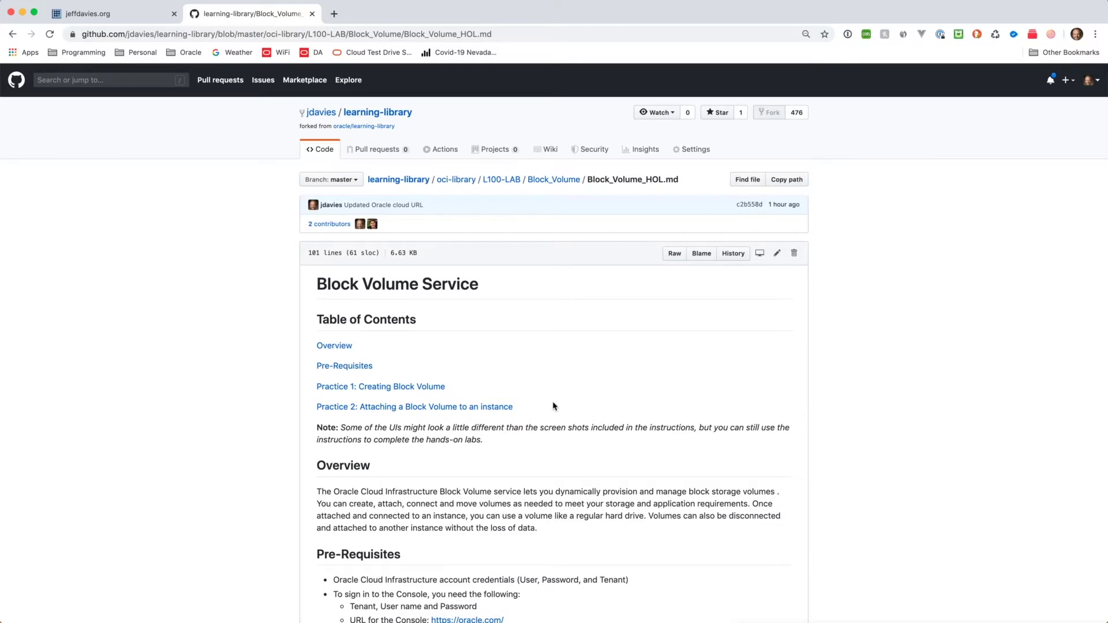
pyautogui.scroll(-5, 553, 406)
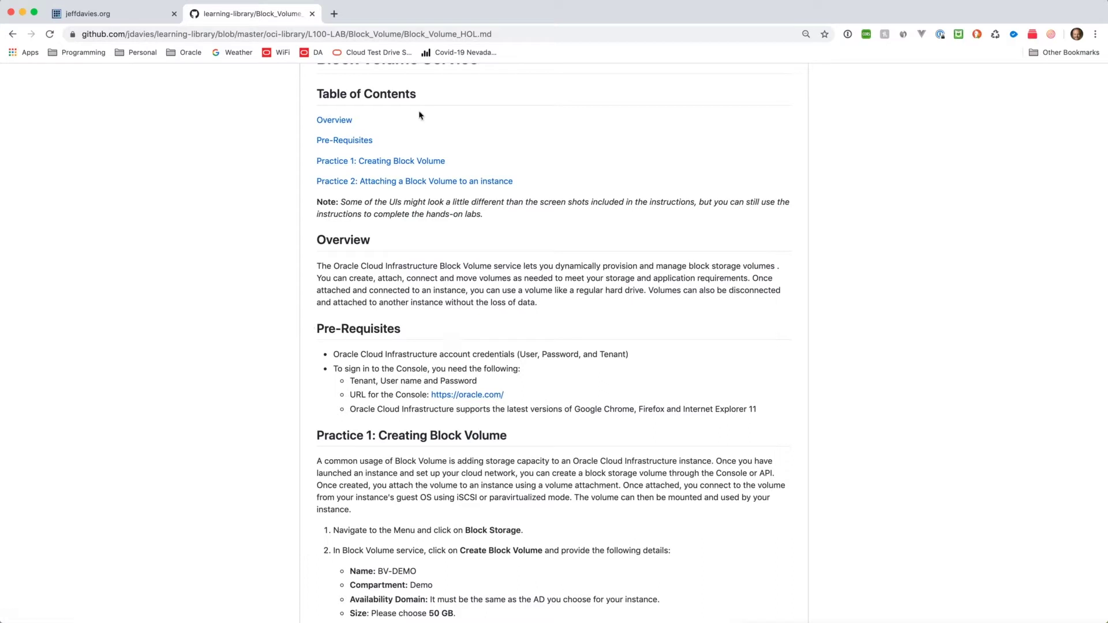
# Open oracle.com in a new tab and sign in to the Oracle Cloud console
pyautogui.click(334, 15)
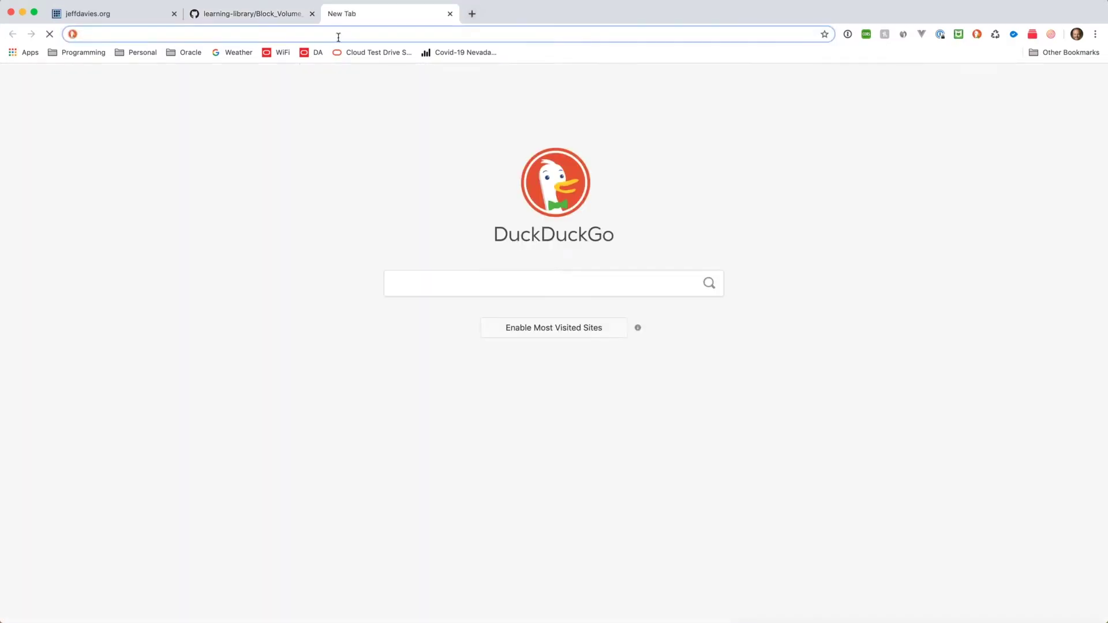
pyautogui.write('oracle.')
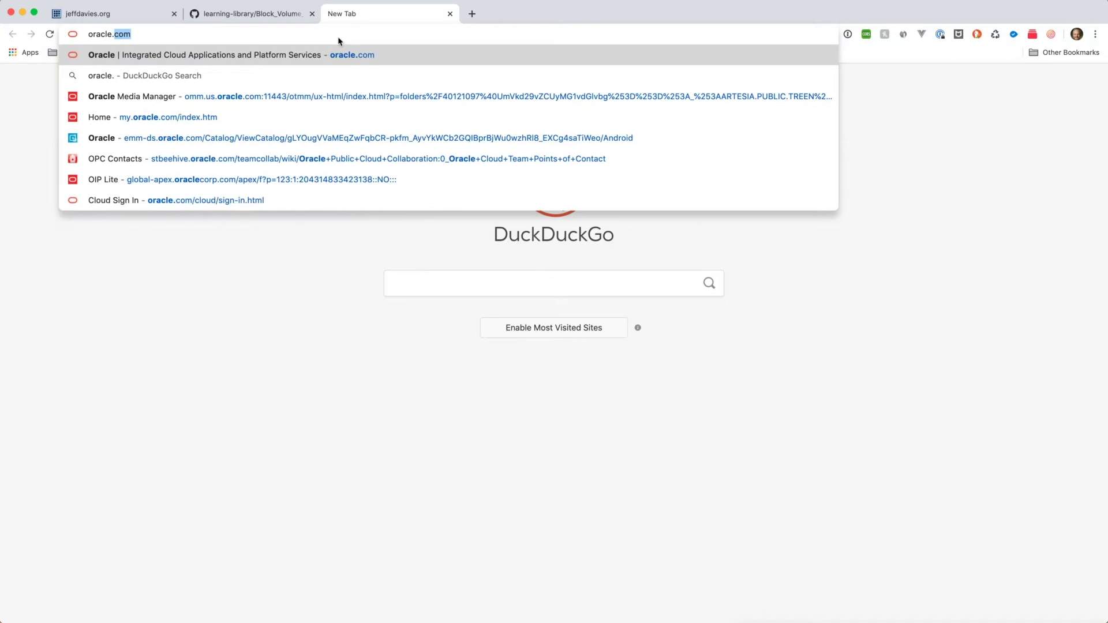
pyautogui.write('com')
pyautogui.press('Return')
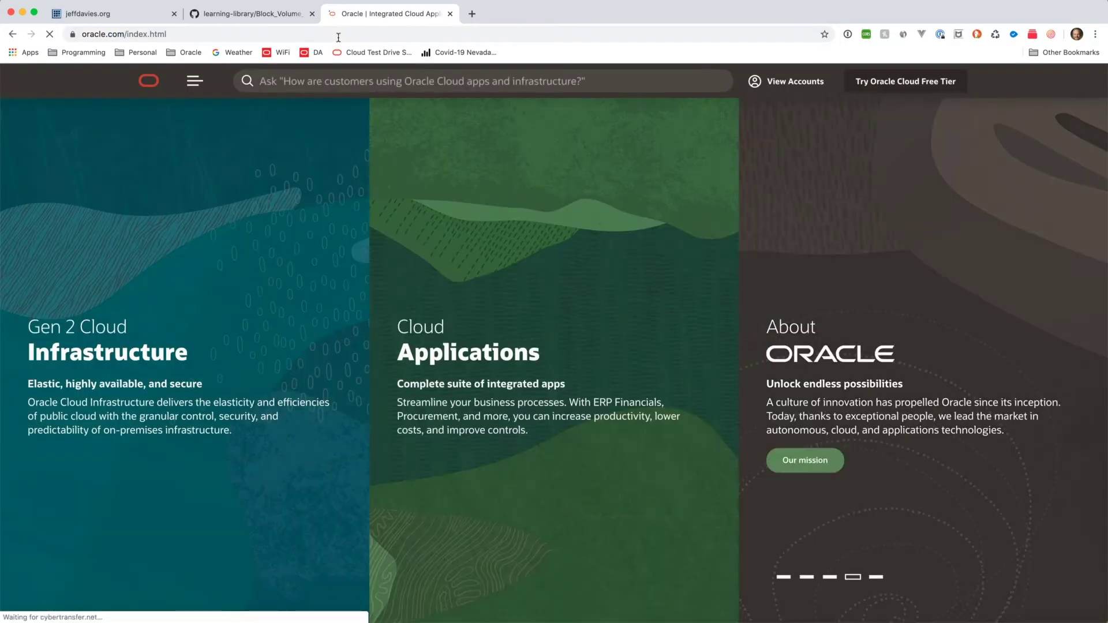
pyautogui.click(788, 86)
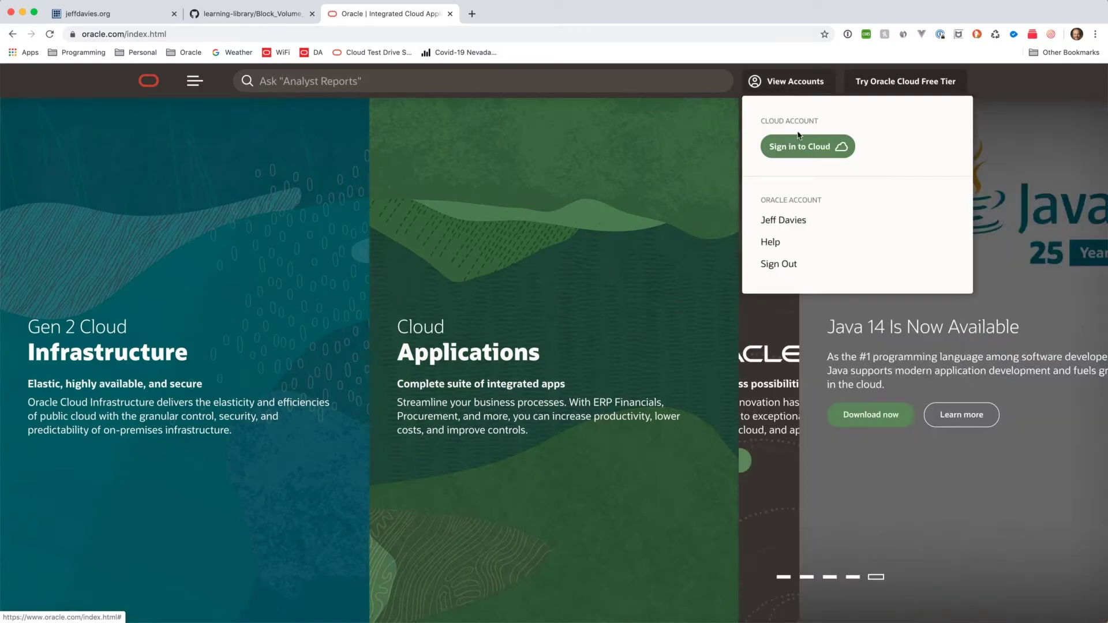
pyautogui.click(799, 145)
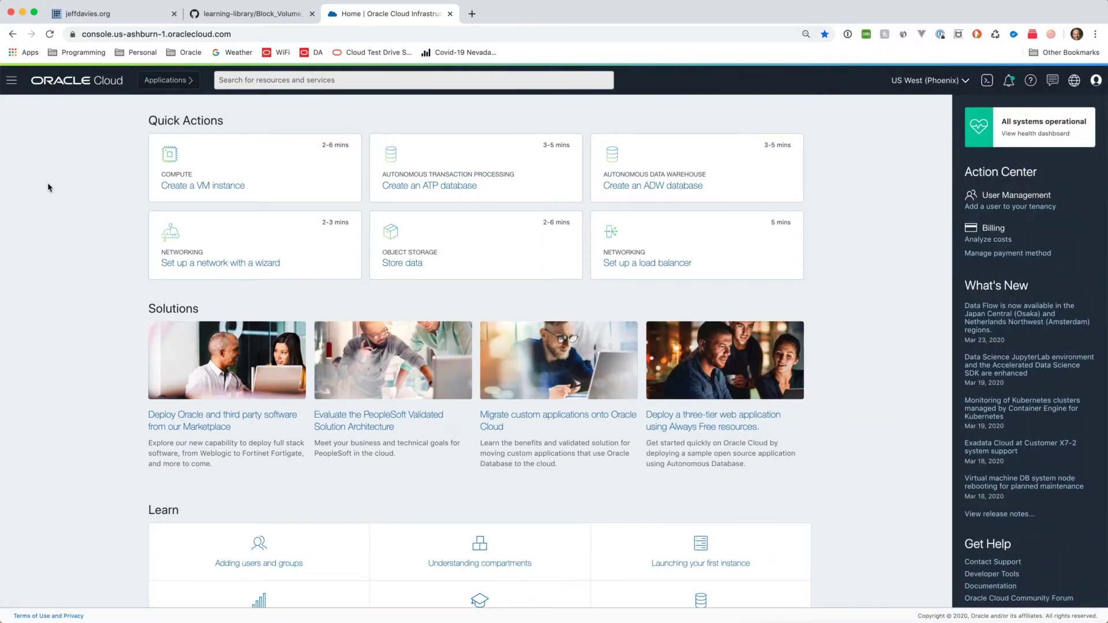
# Go to the Block Volumes page under Block Storage, scoped to the Demo compartment
pyautogui.click(10, 82)
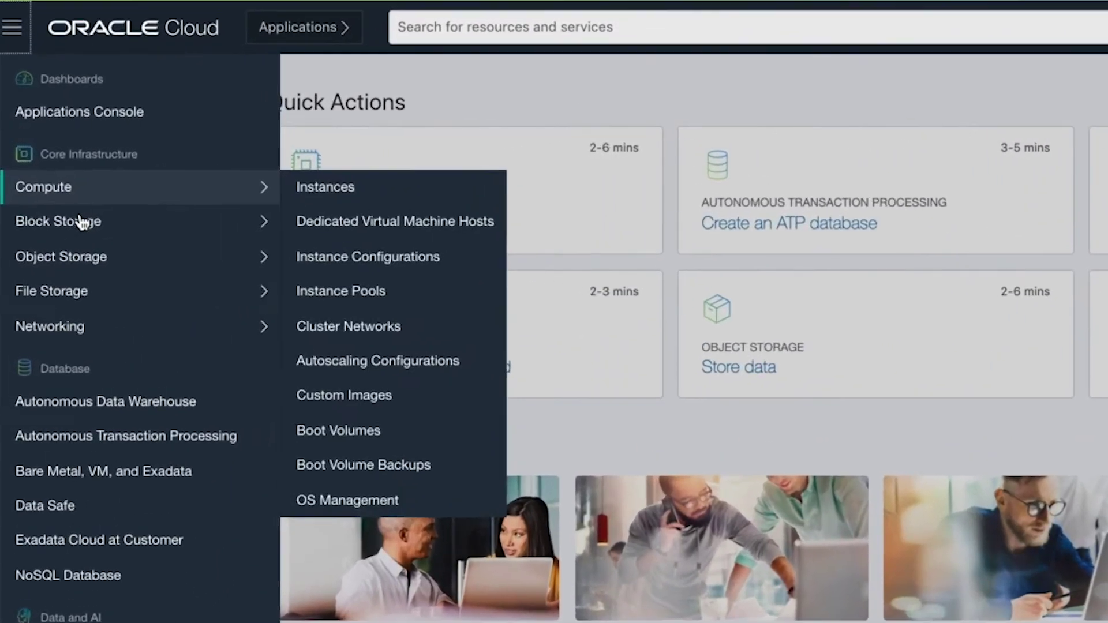
pyautogui.moveTo(84, 224)
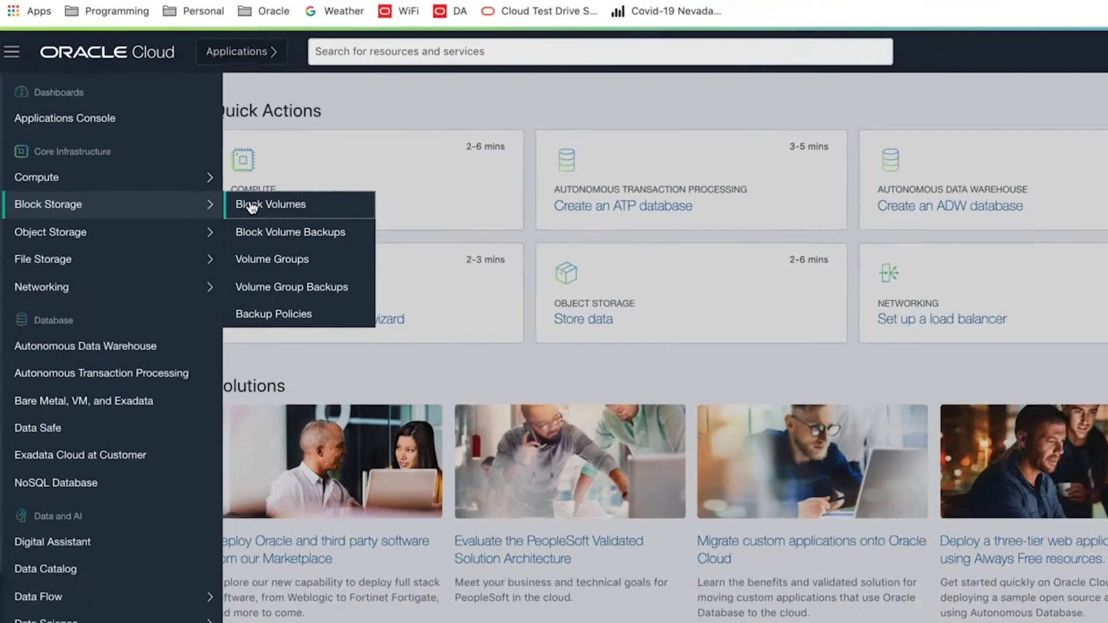
pyautogui.click(317, 225)
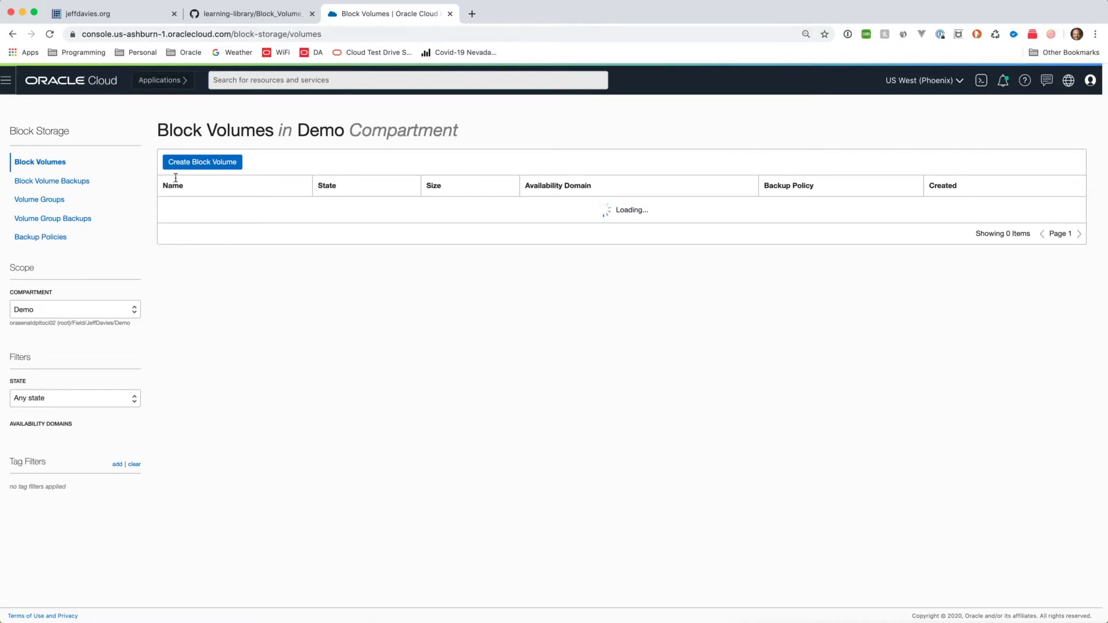
pyautogui.click(75, 314)
pyautogui.click(75, 314)
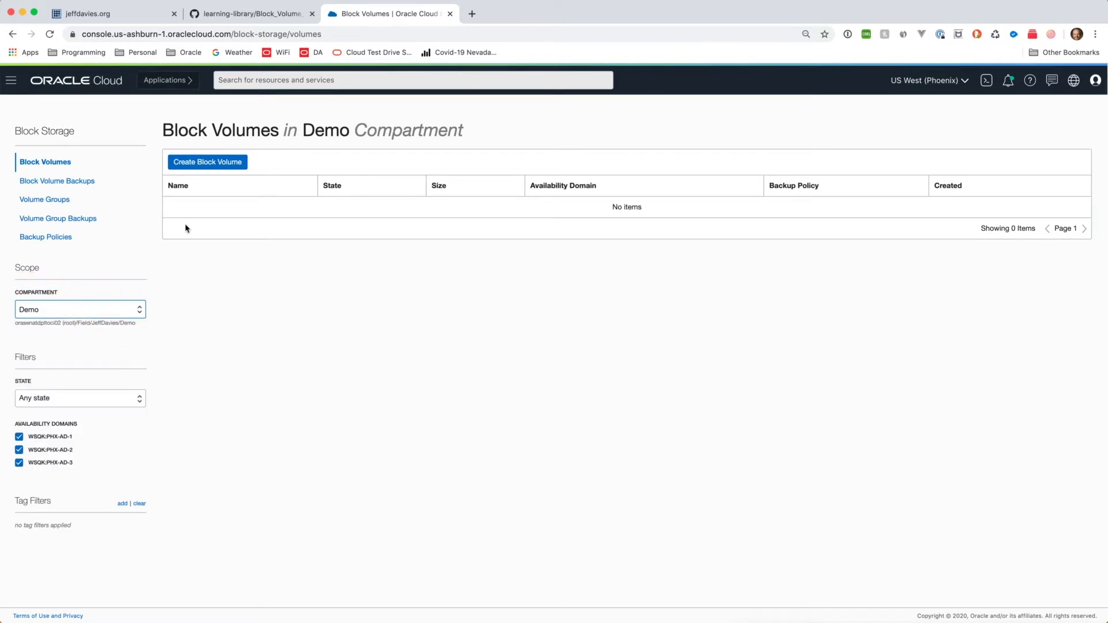
# Start creating a block volume and name it BV-Demo
pyautogui.click(211, 163)
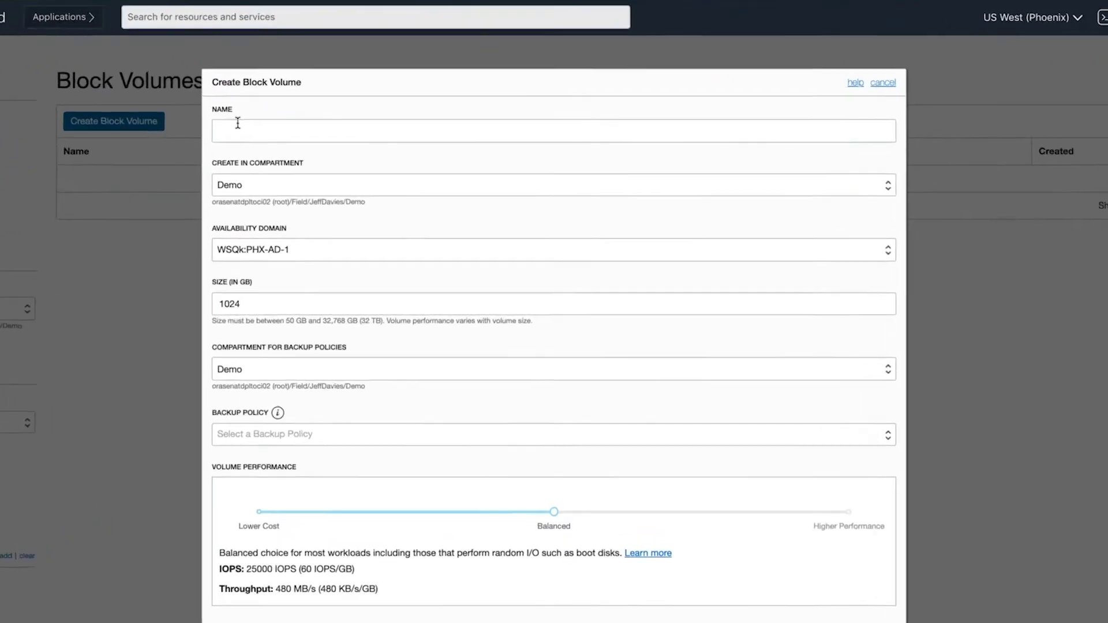
pyautogui.click(308, 170)
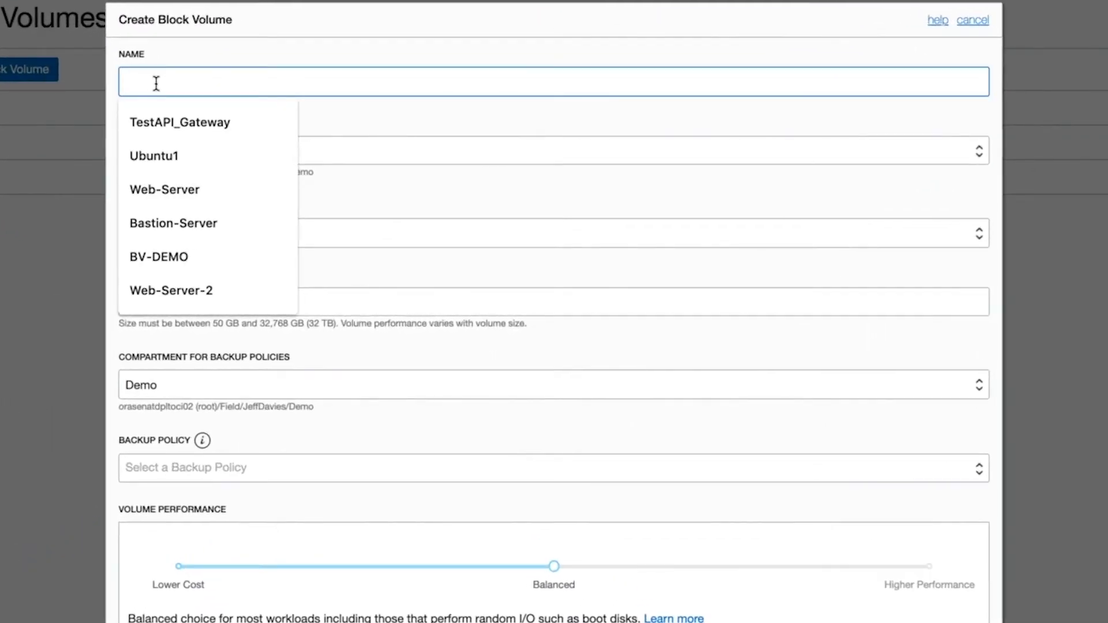
pyautogui.write('BV-')
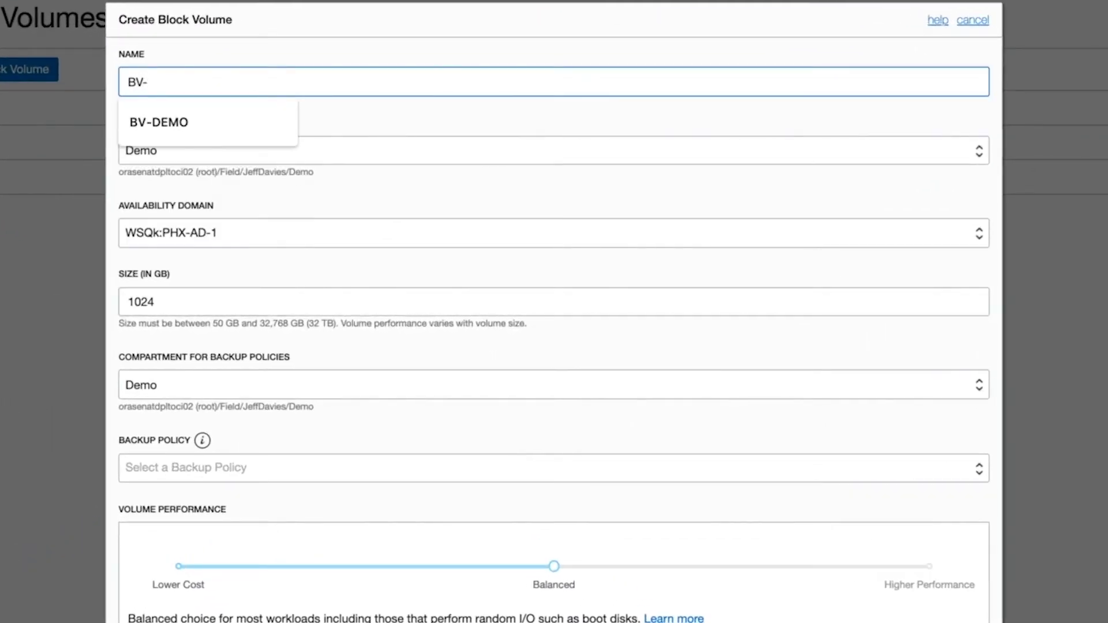
pyautogui.write('Demo')
pyautogui.click(403, 126)
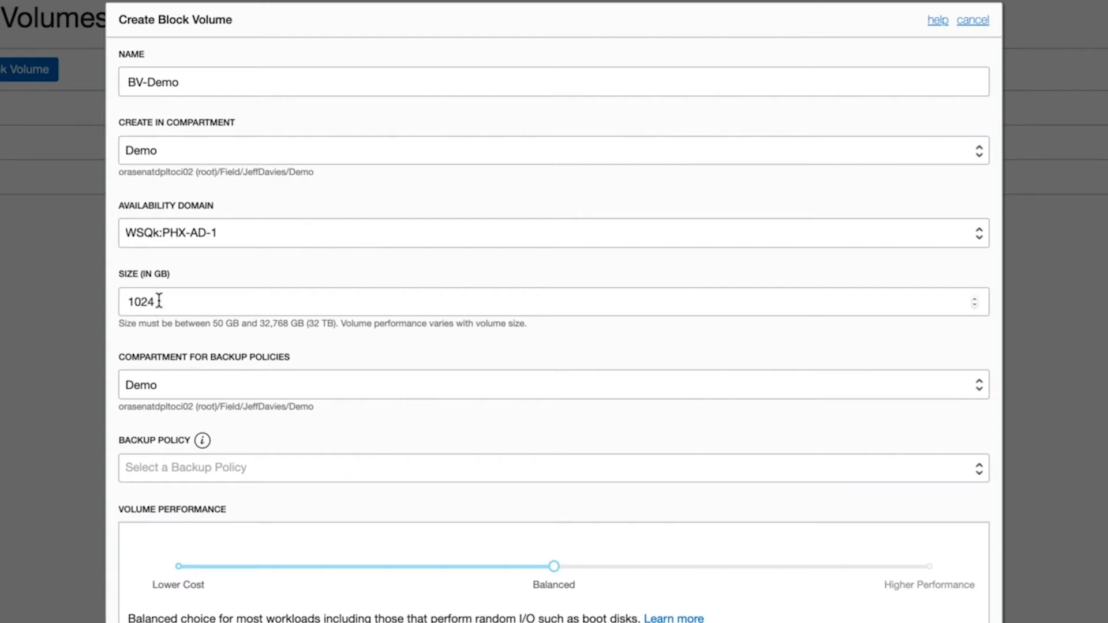
# Set the new volume's size to 50 GB and its backup policy to Gold
pyautogui.moveTo(159, 301); pyautogui.dragTo(96, 301)
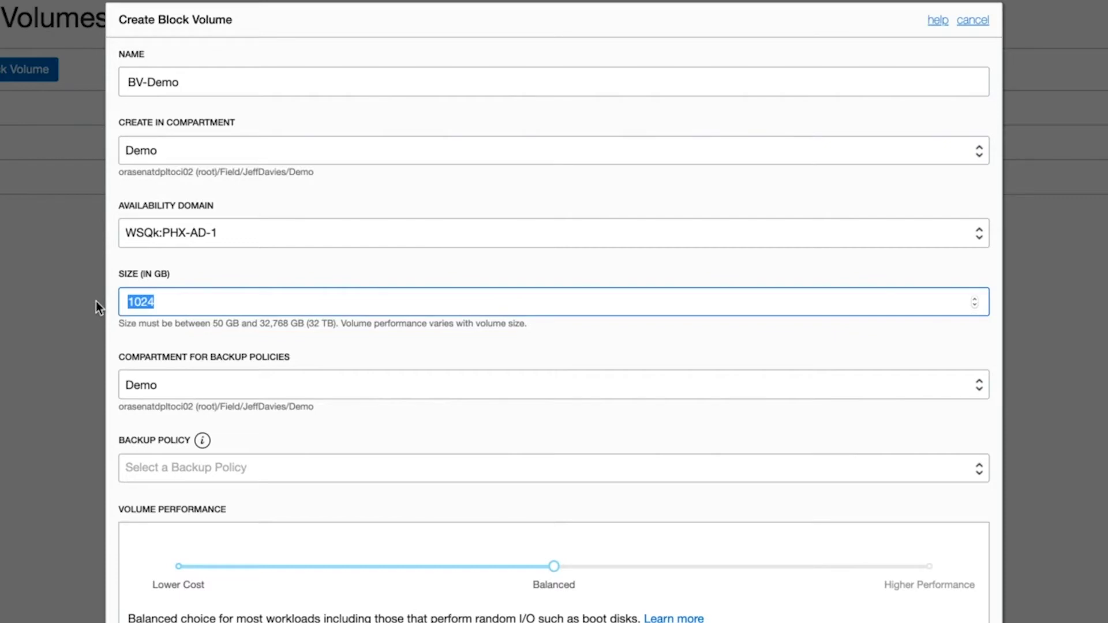
pyautogui.write('50')
pyautogui.click(209, 471)
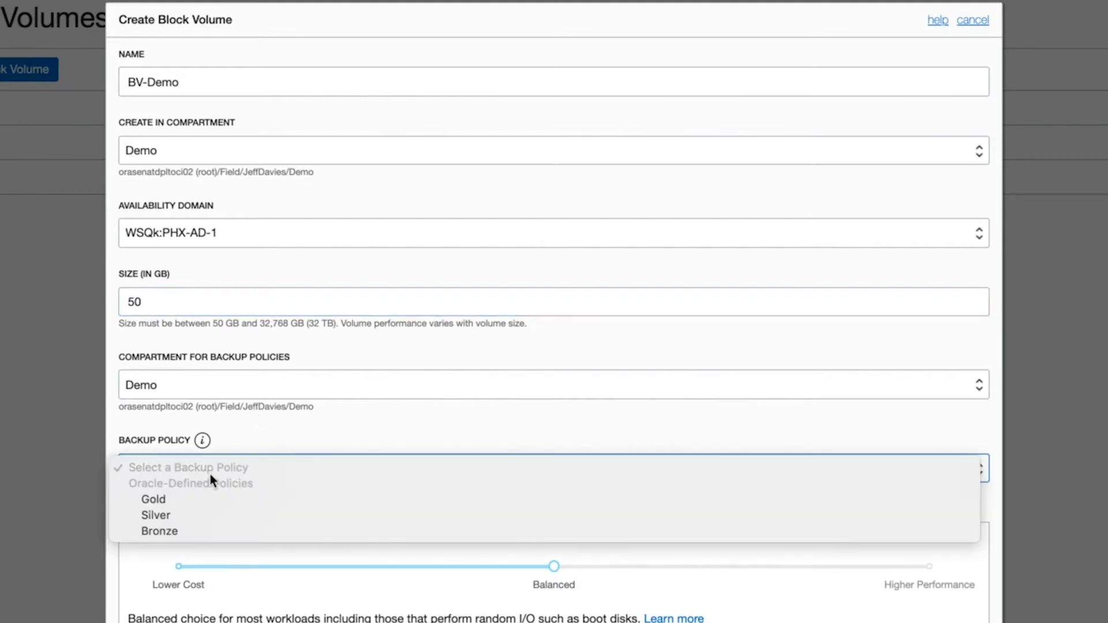
pyautogui.click(181, 498)
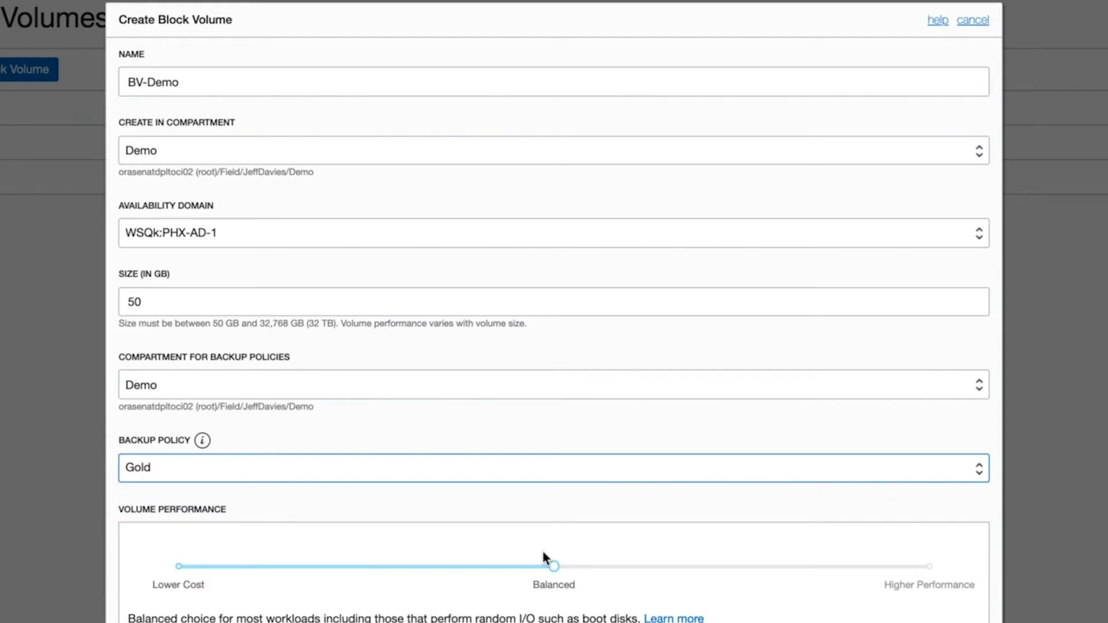
# Set the volume performance to Lower Cost and create the block volume
pyautogui.scroll(-2, 542, 549)
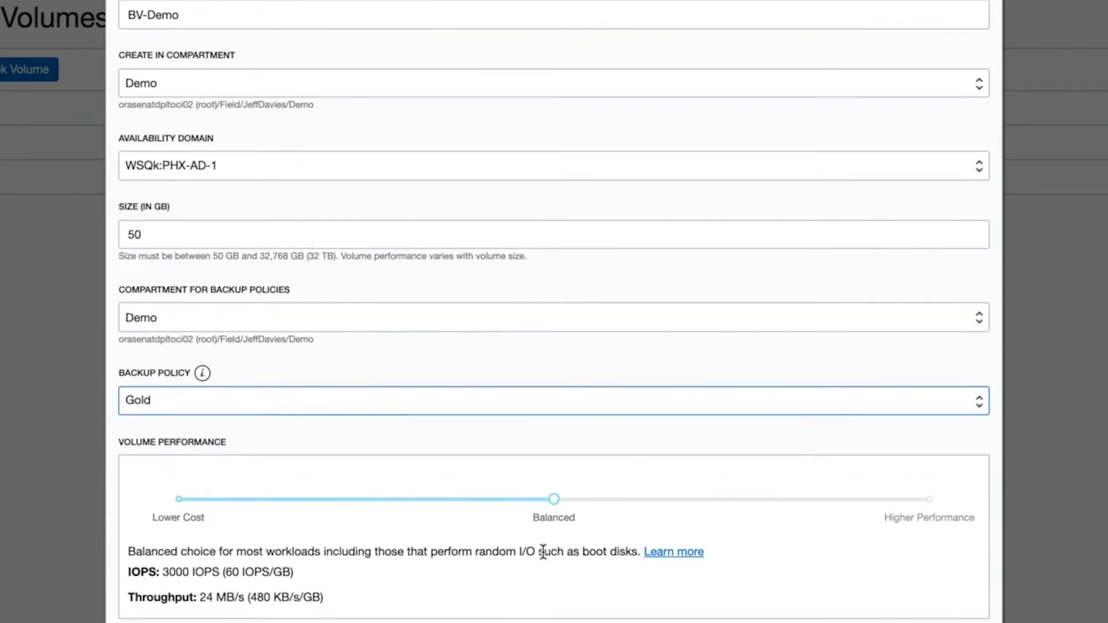
pyautogui.scroll(2, 545, 558)
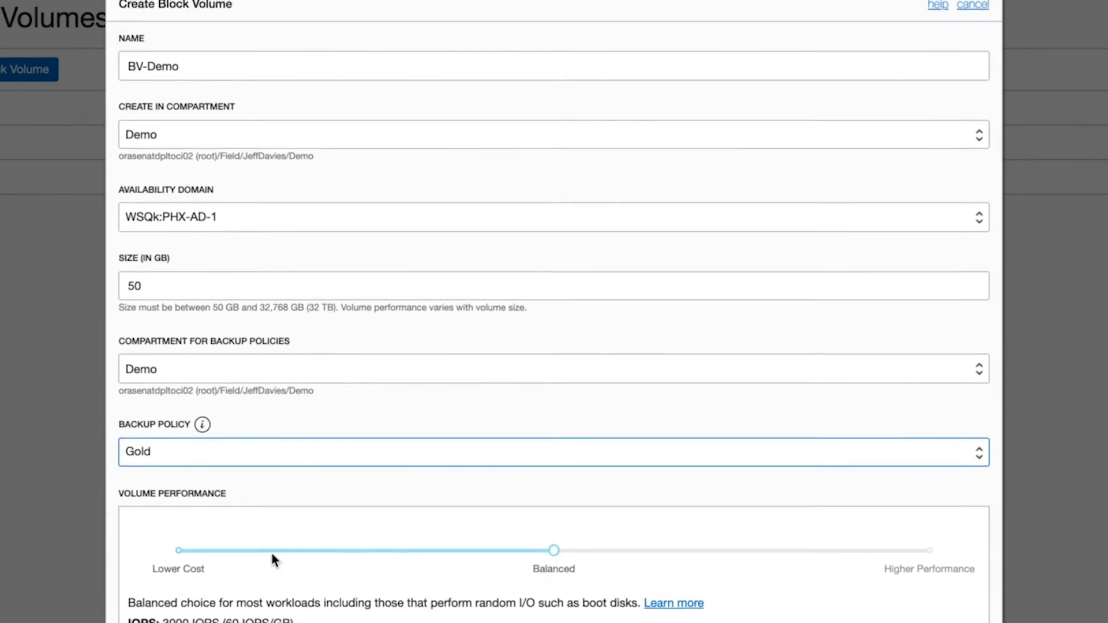
pyautogui.click(179, 551)
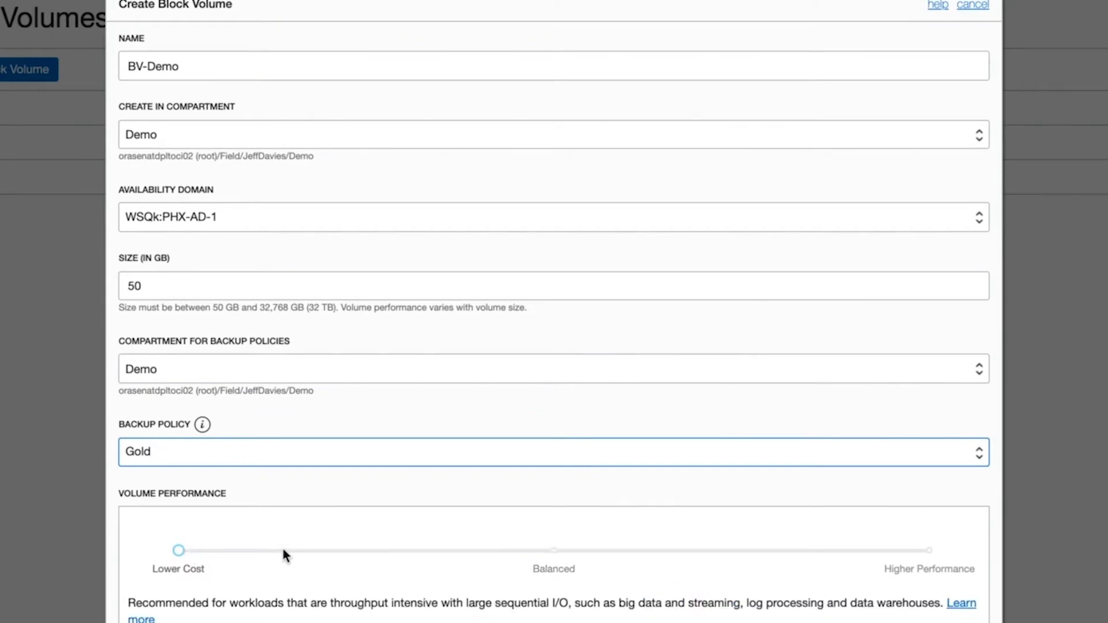
pyautogui.scroll(-8, 281, 546)
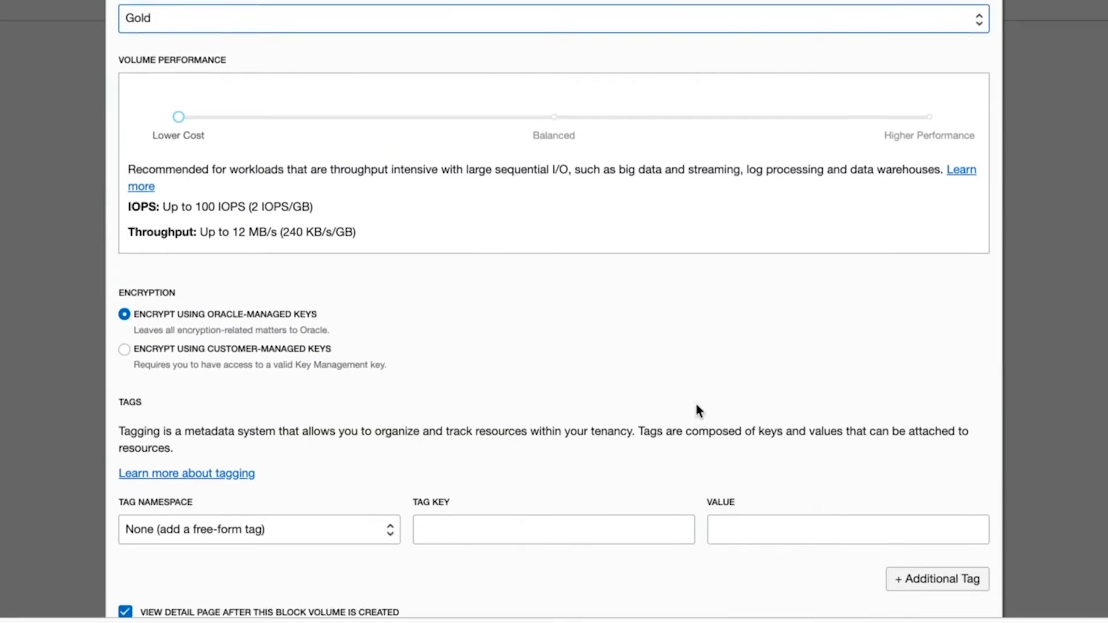
pyautogui.scroll(-2, 697, 407)
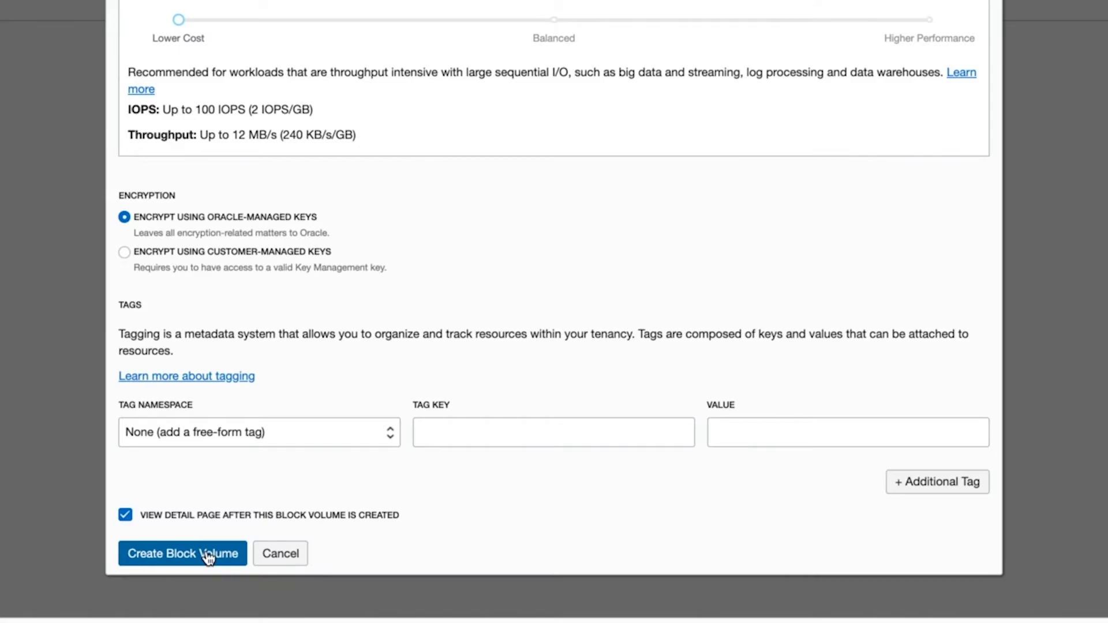
pyautogui.click(209, 555)
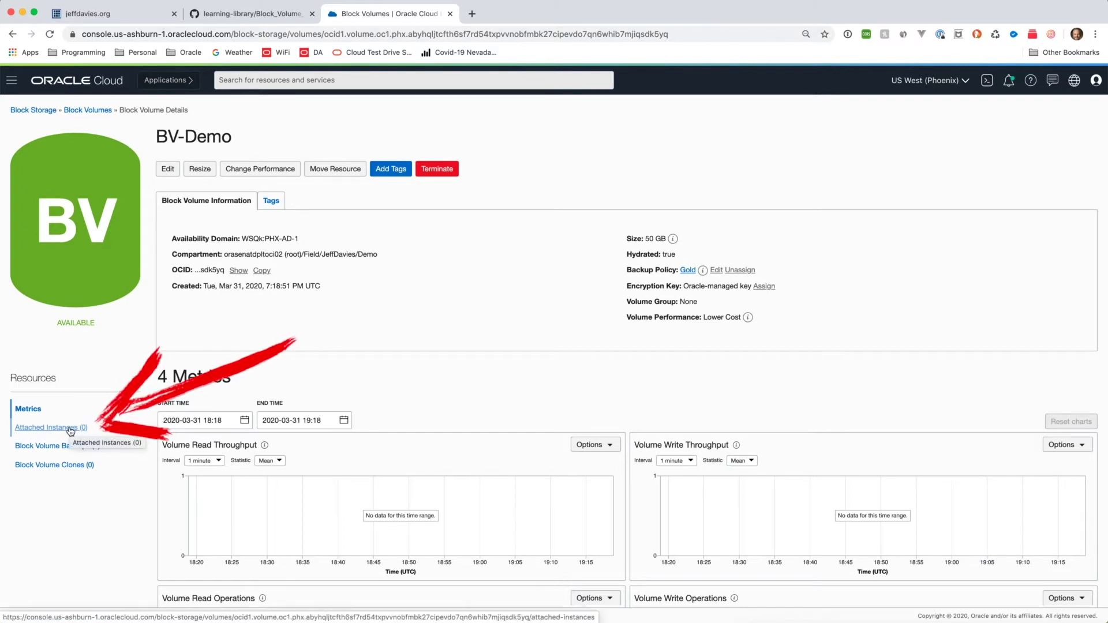
# Attach the BV-Demo volume to the Web-Server instance using the device path /dev/oracleoci/oraclevdb
pyautogui.click(52, 427)
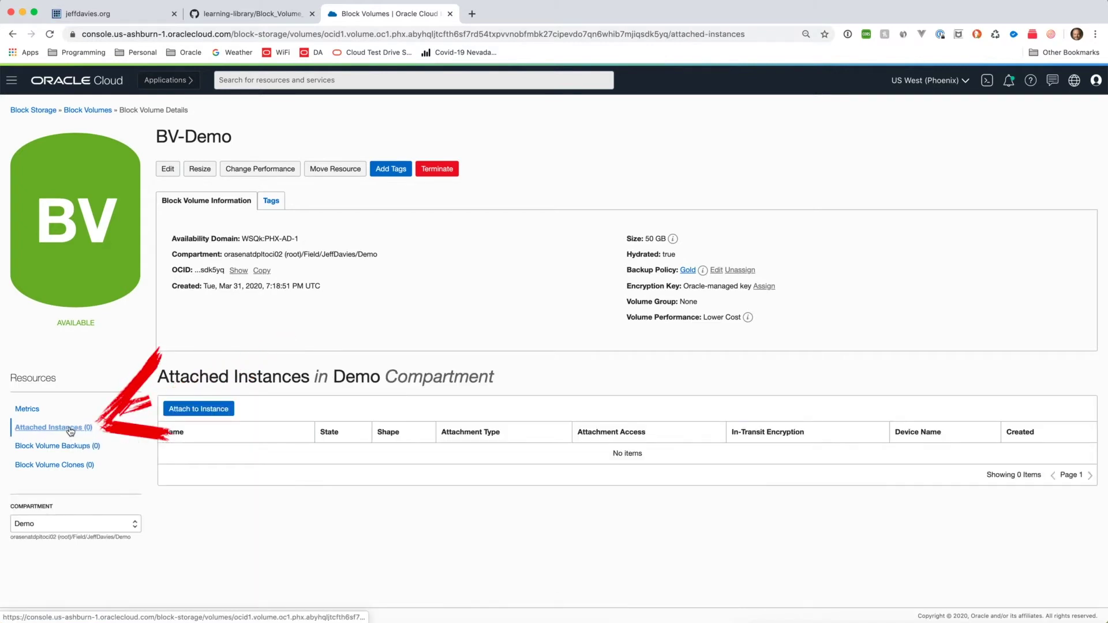
pyautogui.click(192, 410)
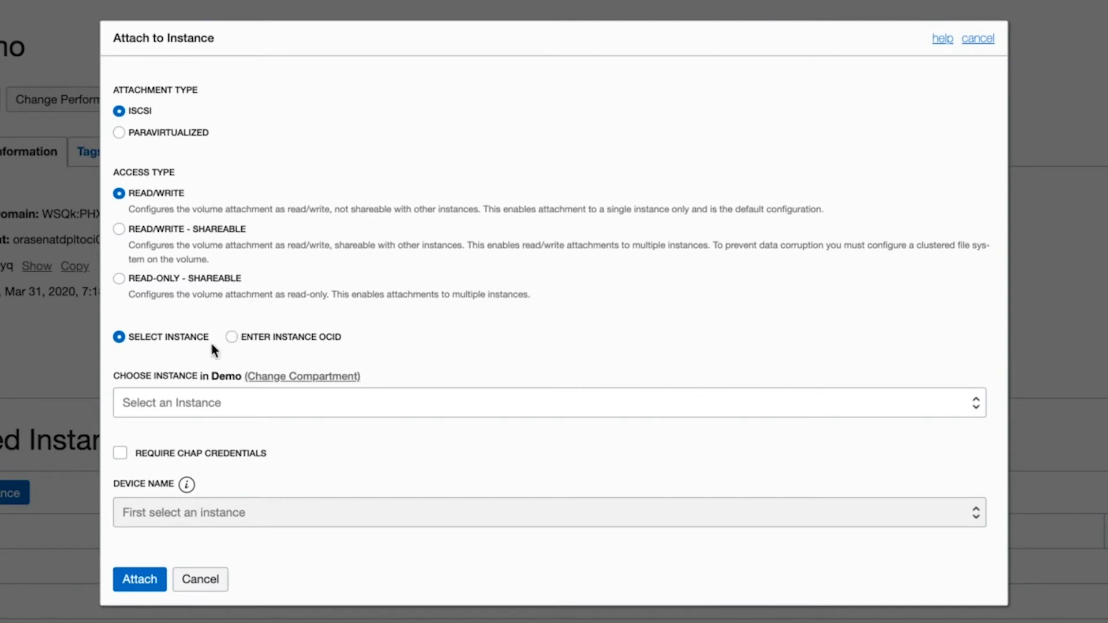
pyautogui.click(214, 399)
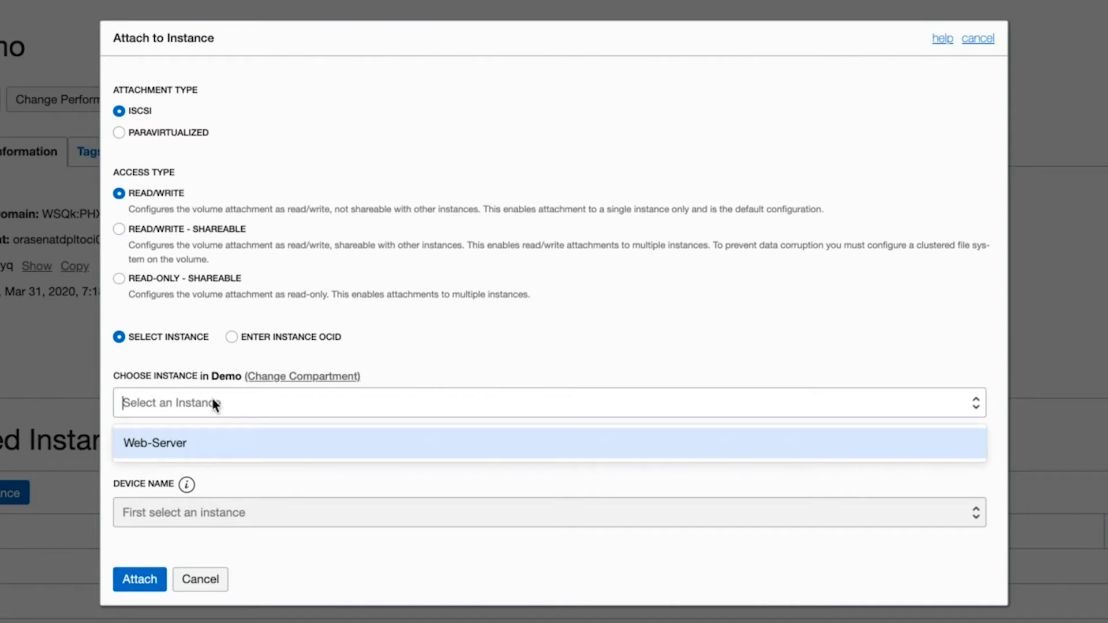
pyautogui.click(177, 455)
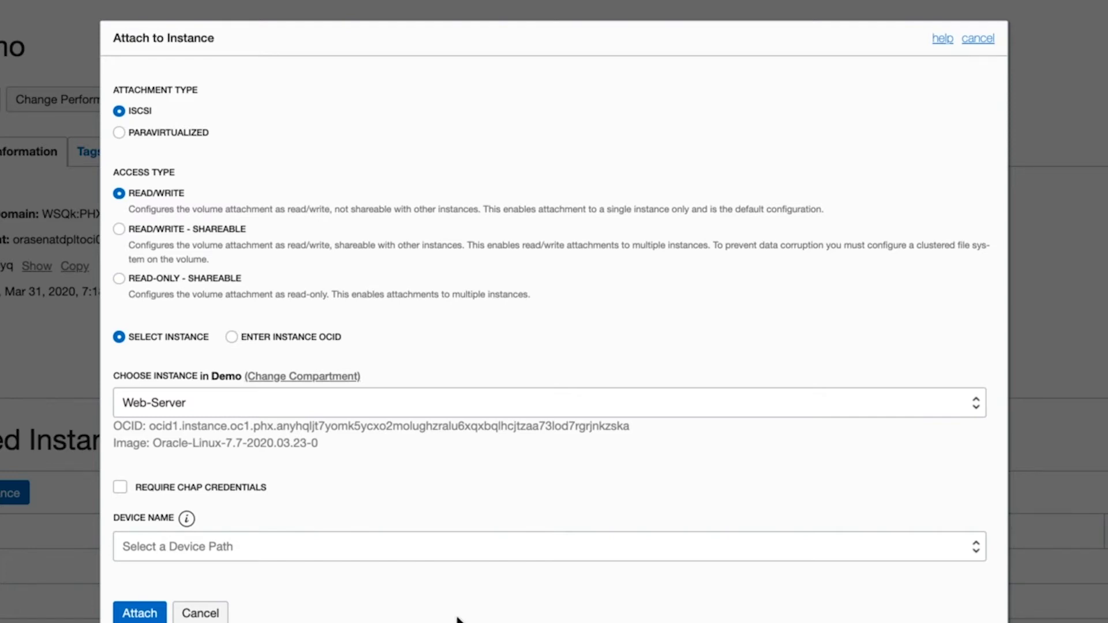
pyautogui.click(271, 546)
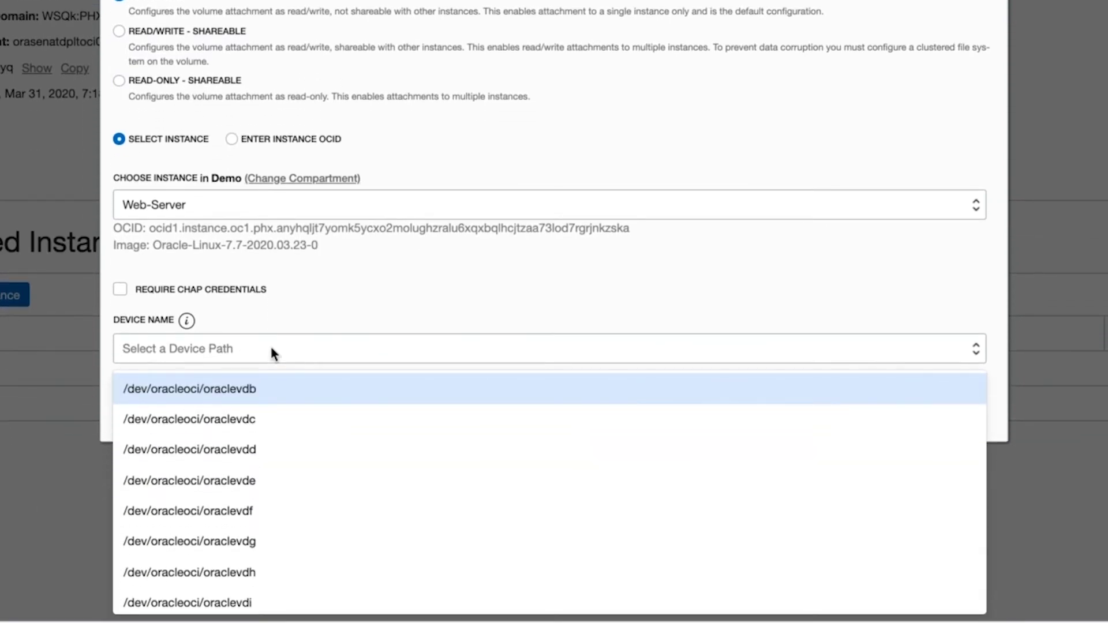
pyautogui.click(257, 390)
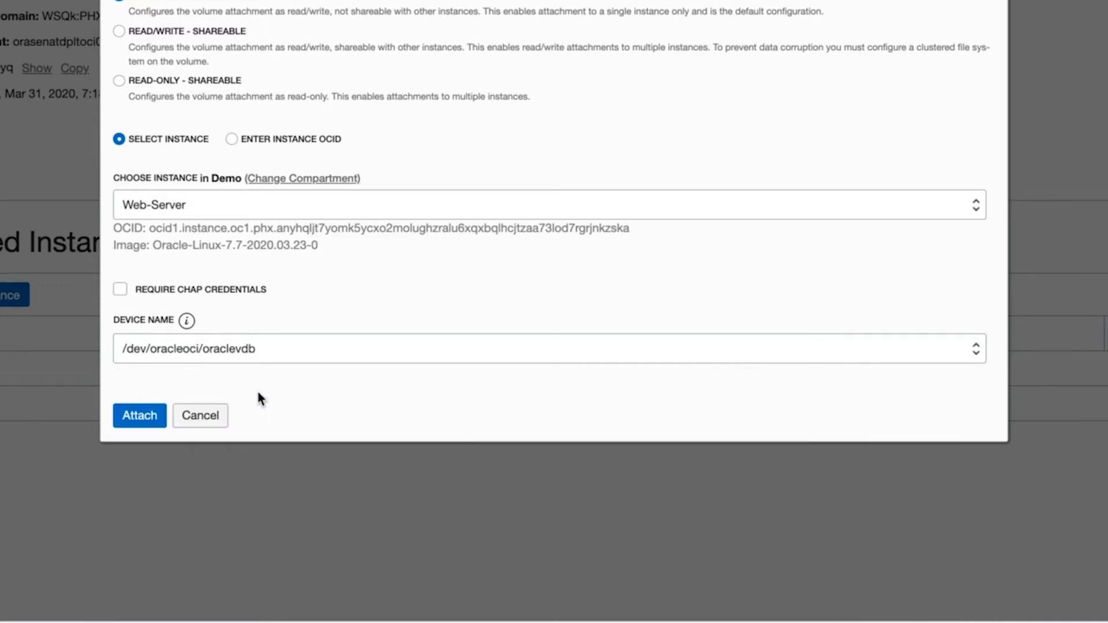
pyautogui.click(145, 418)
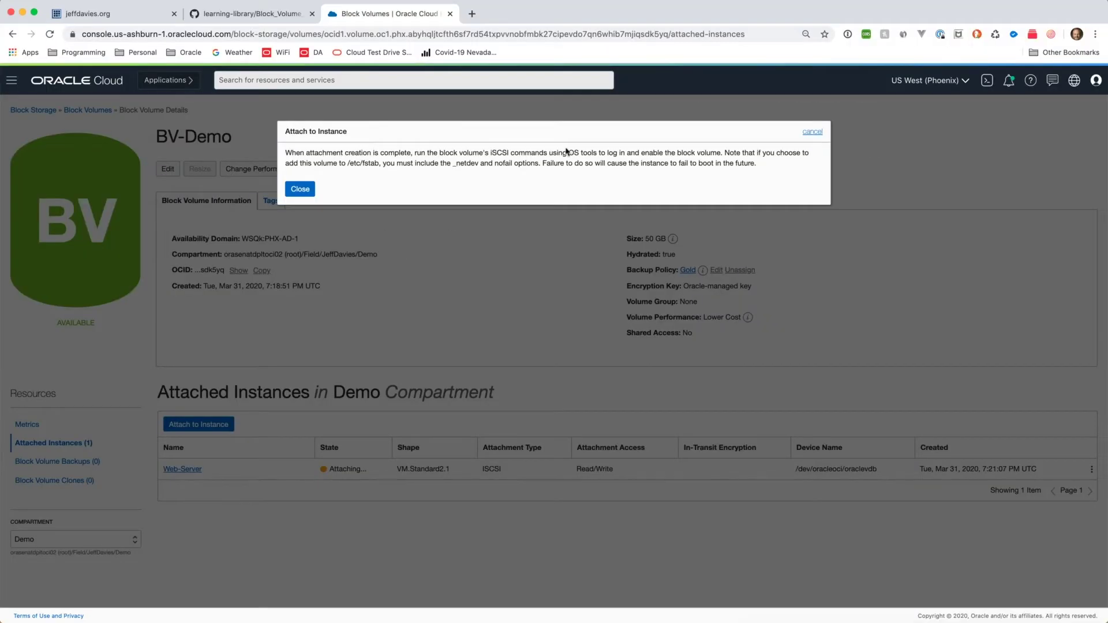
# Dismiss the attachment notice and copy the iSCSI attach commands for the Web-Server attachment
pyautogui.click(298, 189)
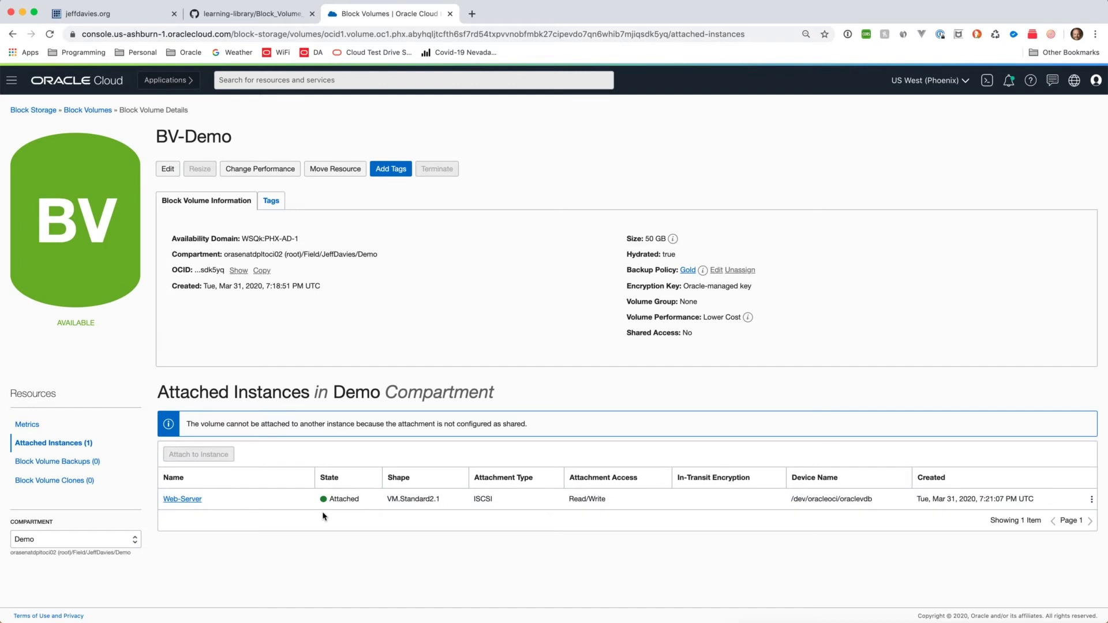
pyautogui.click(1092, 499)
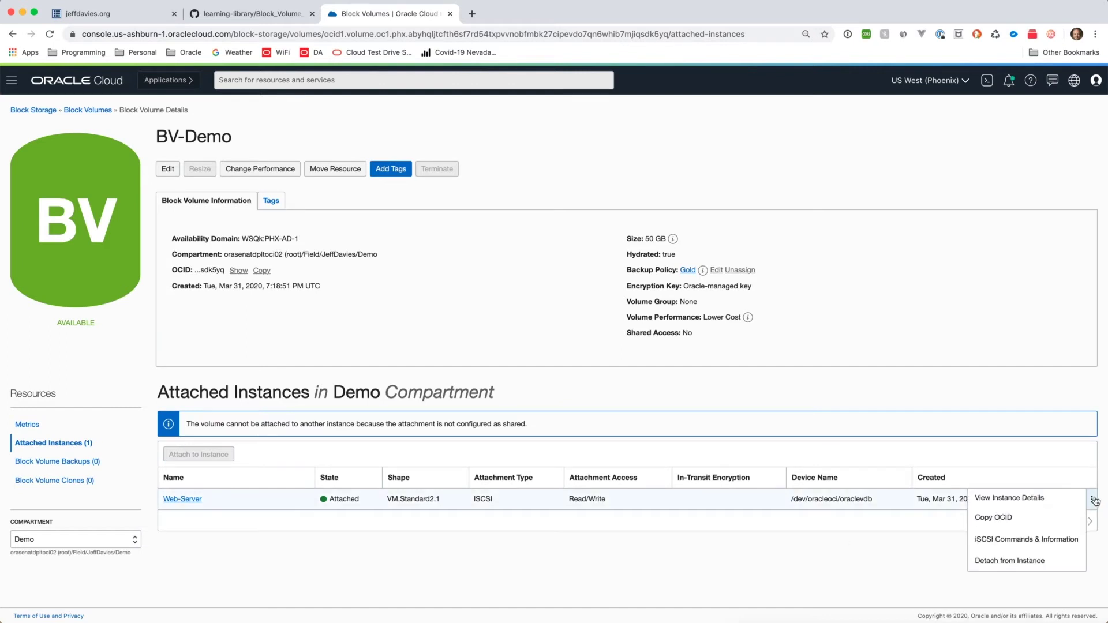
pyautogui.click(1024, 541)
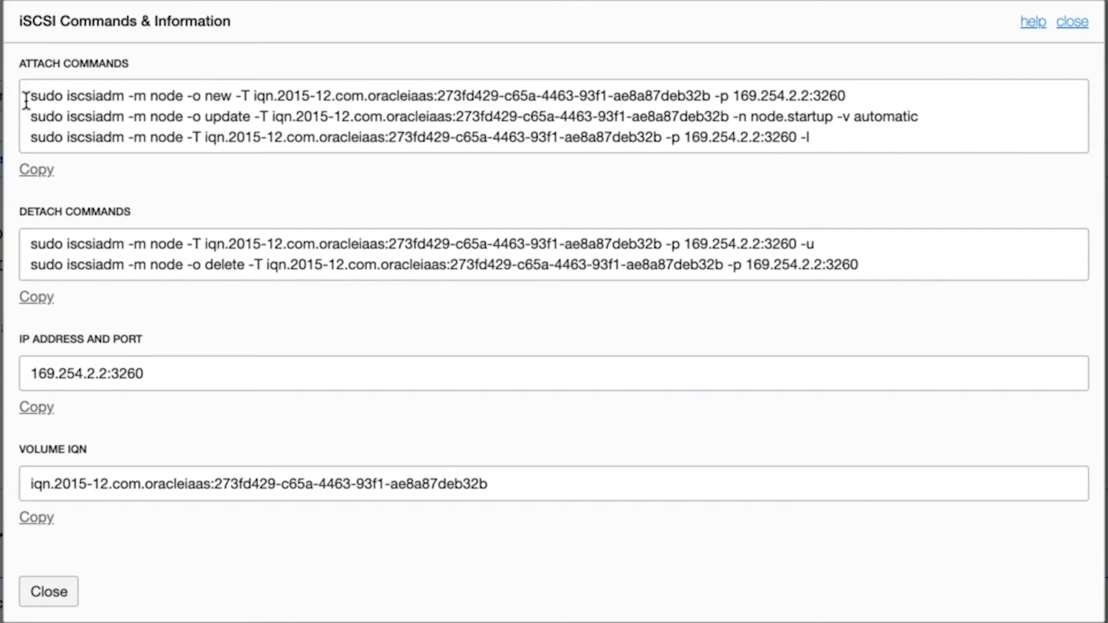
pyautogui.click(36, 173)
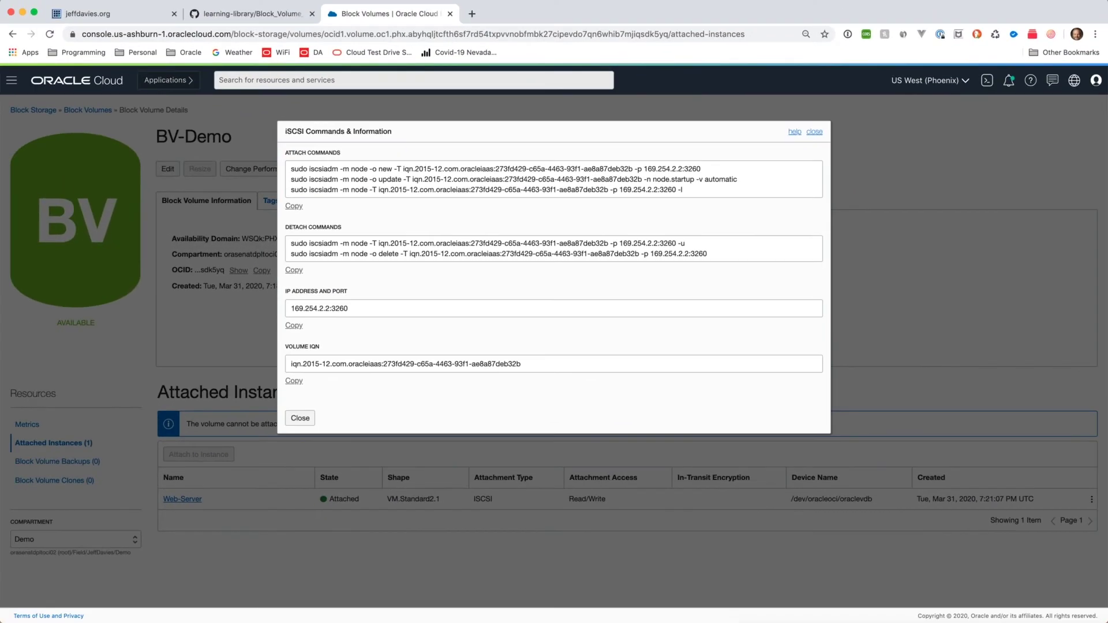
pyautogui.press('super+Tab')
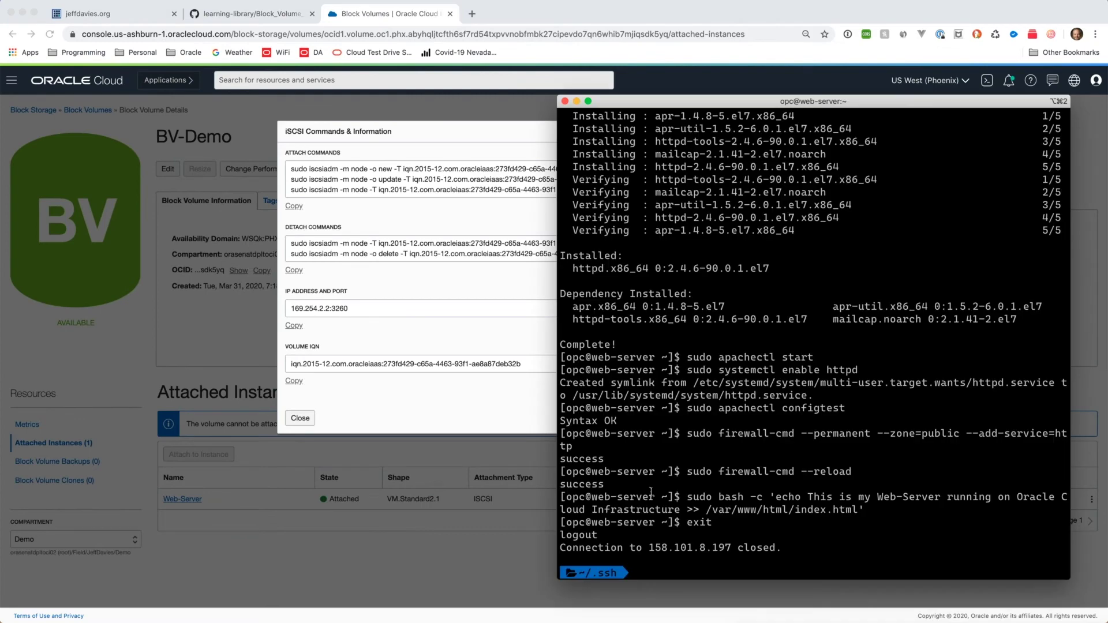
pyautogui.press('Up')
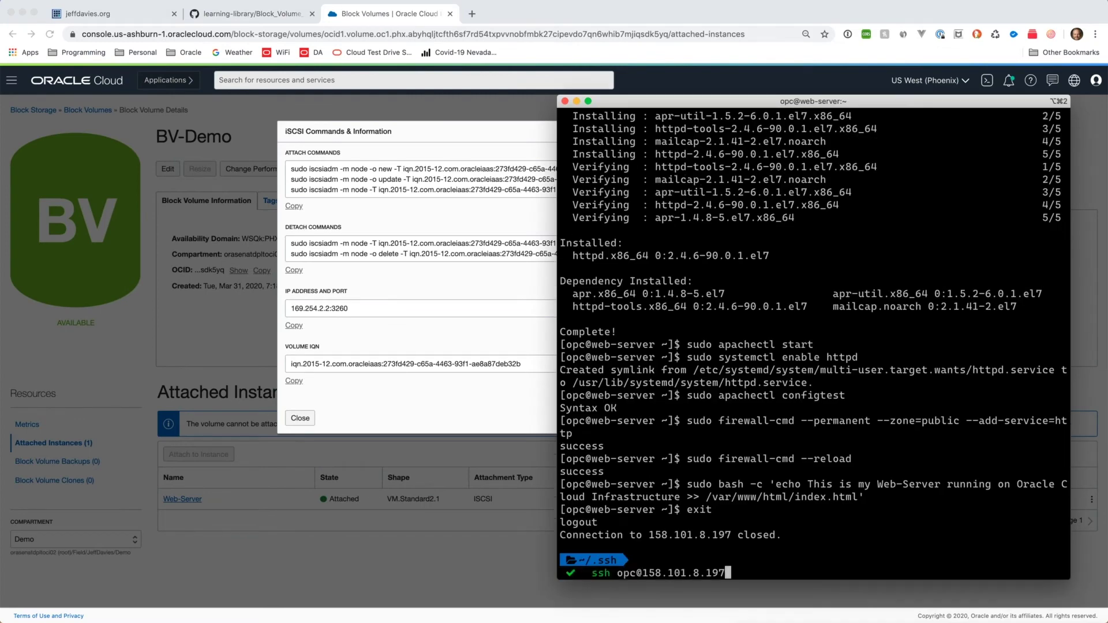
pyautogui.press('Return')
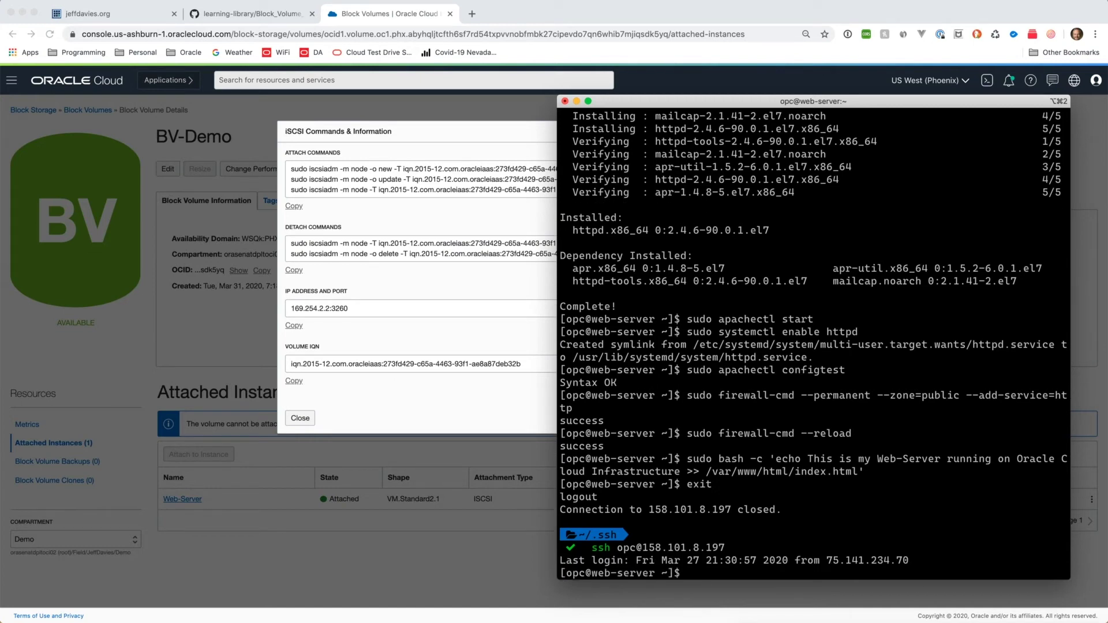
pyautogui.press('super+v')
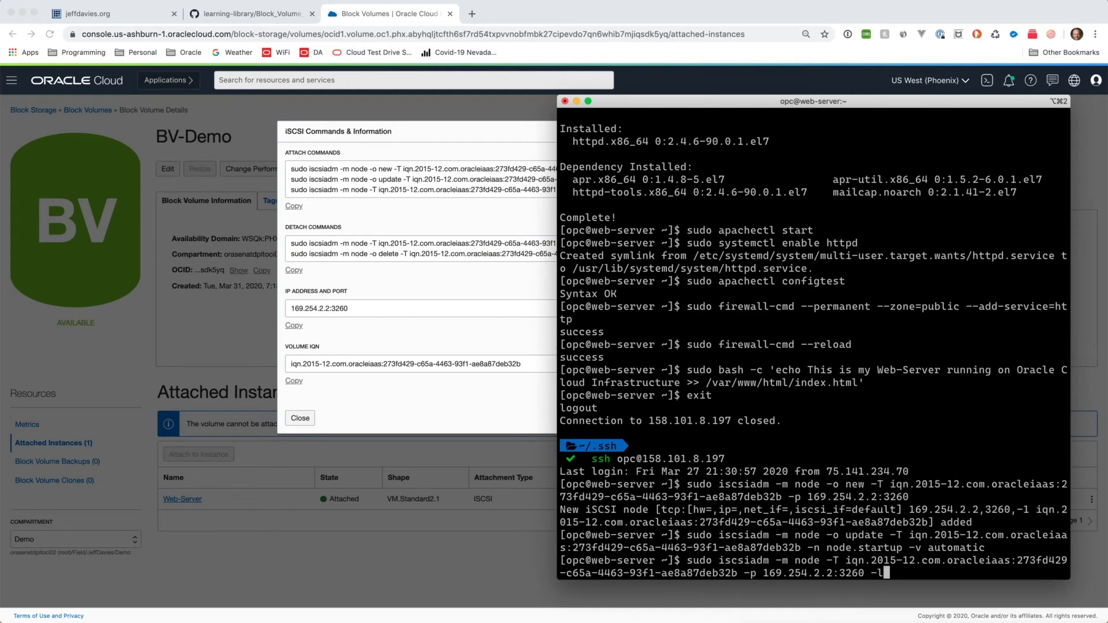
pyautogui.press('Return')
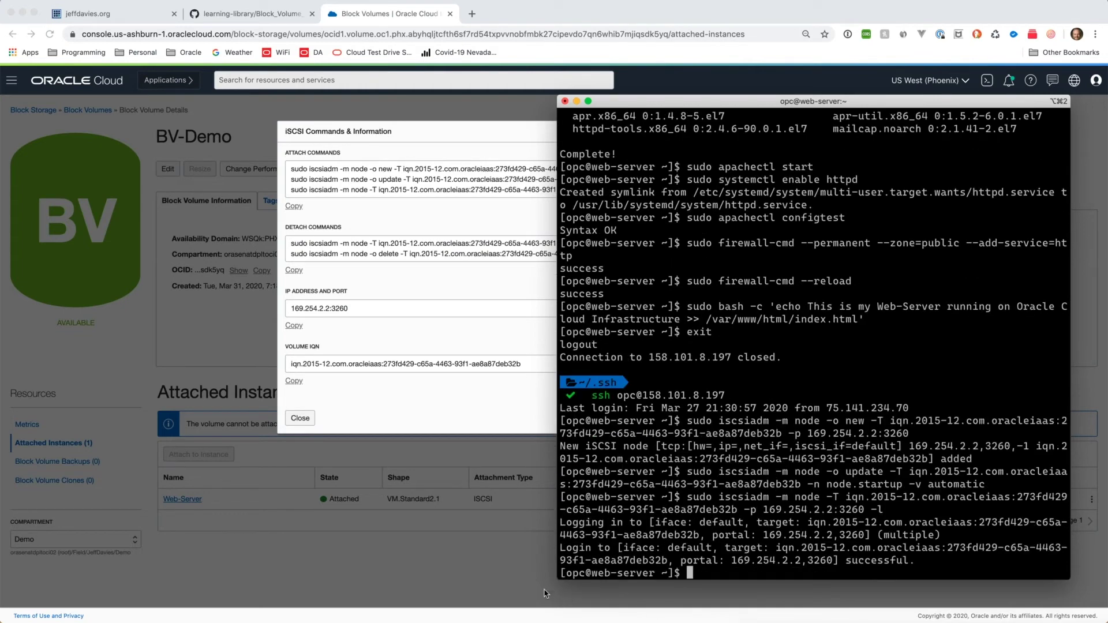
# Find the disk formatting and mounting commands in the GitHub lab guide and run ls -l /dev/oracleoci/oraclevd* in the terminal
pyautogui.click(259, 313)
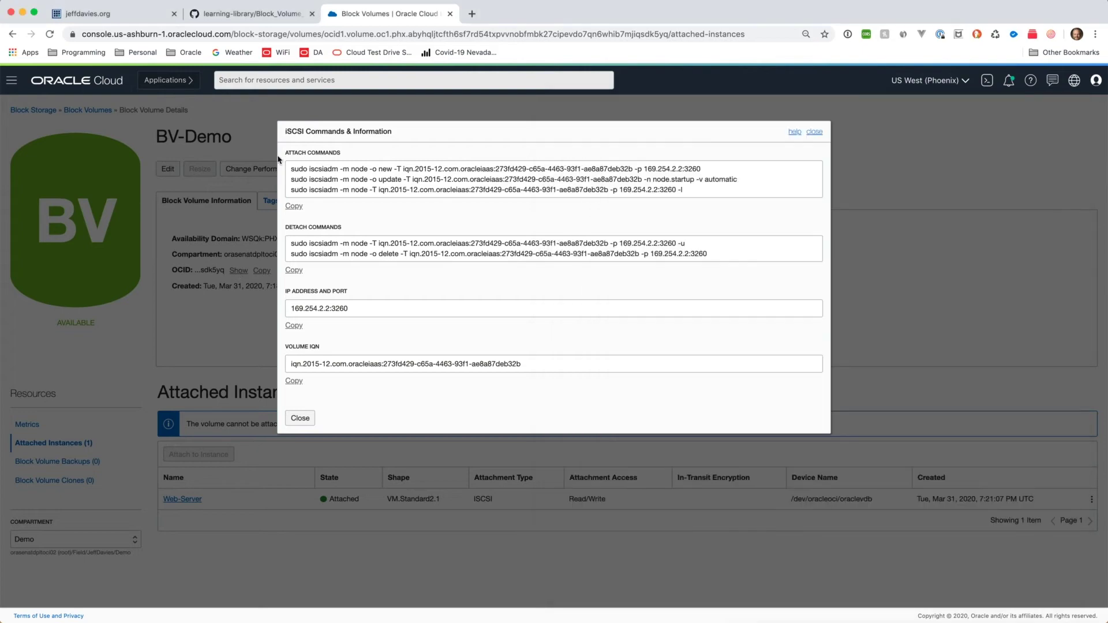
pyautogui.click(254, 14)
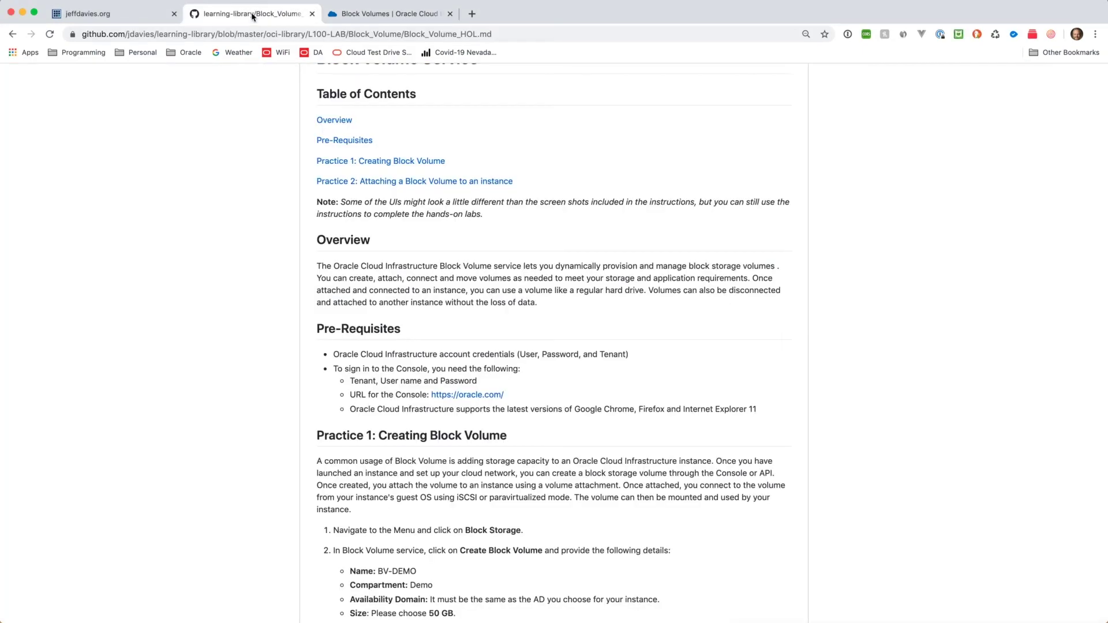
pyautogui.scroll(-14, 402, 353)
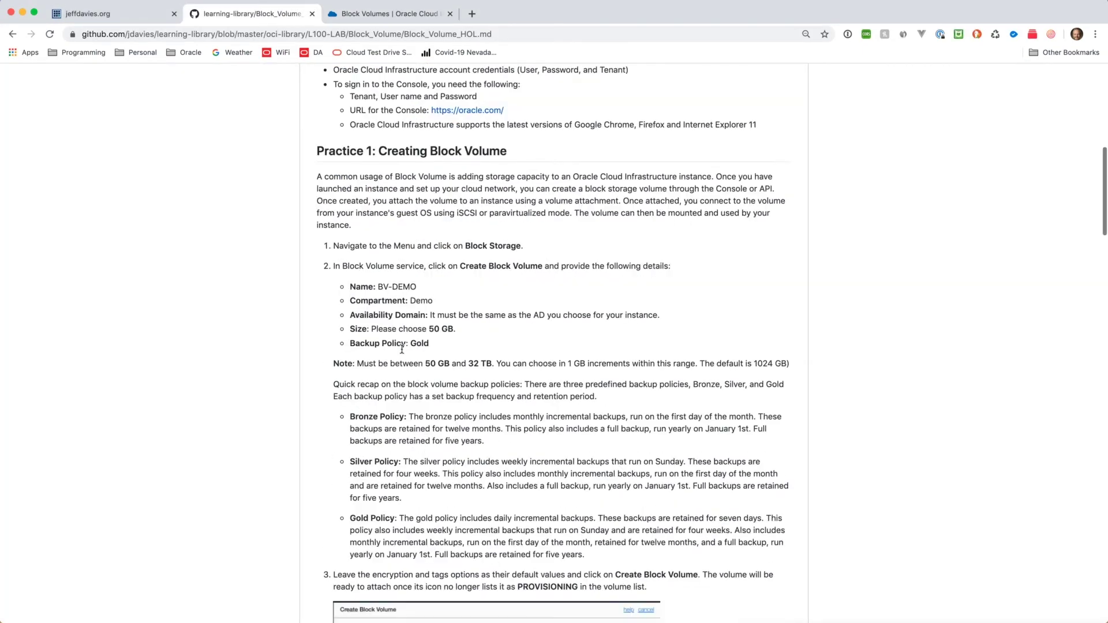
pyautogui.scroll(-12, 402, 353)
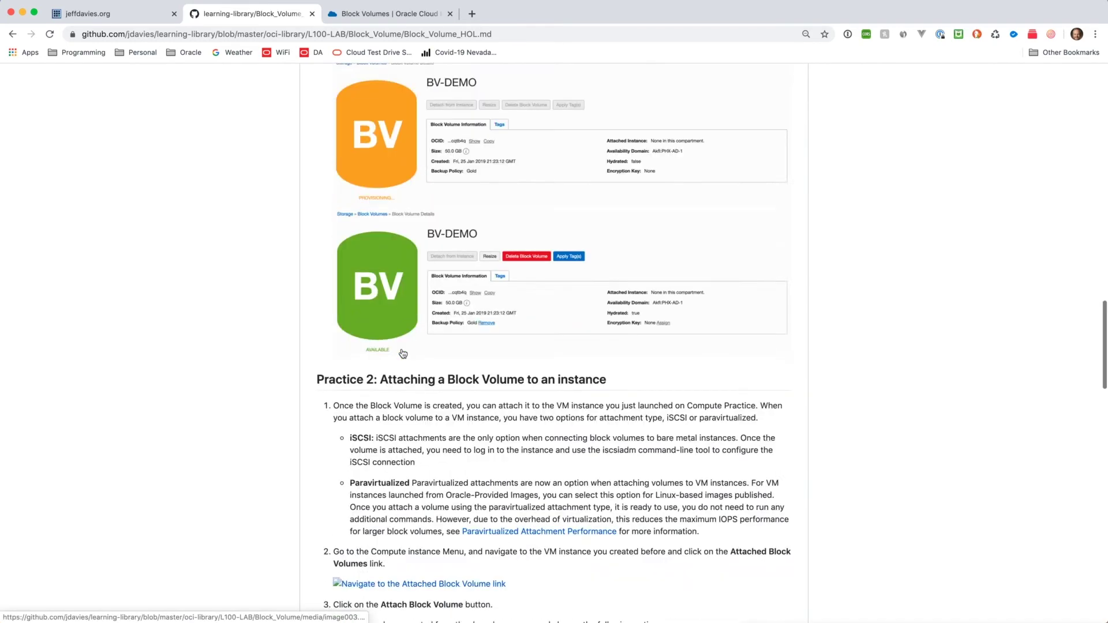
pyautogui.scroll(-12, 403, 350)
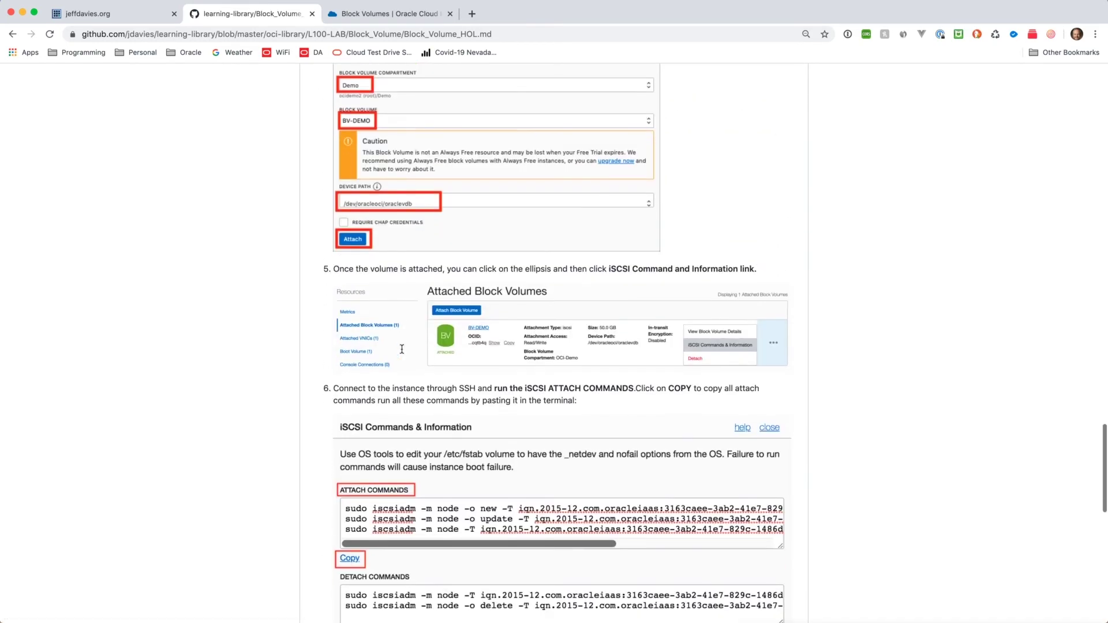
pyautogui.scroll(-6, 403, 353)
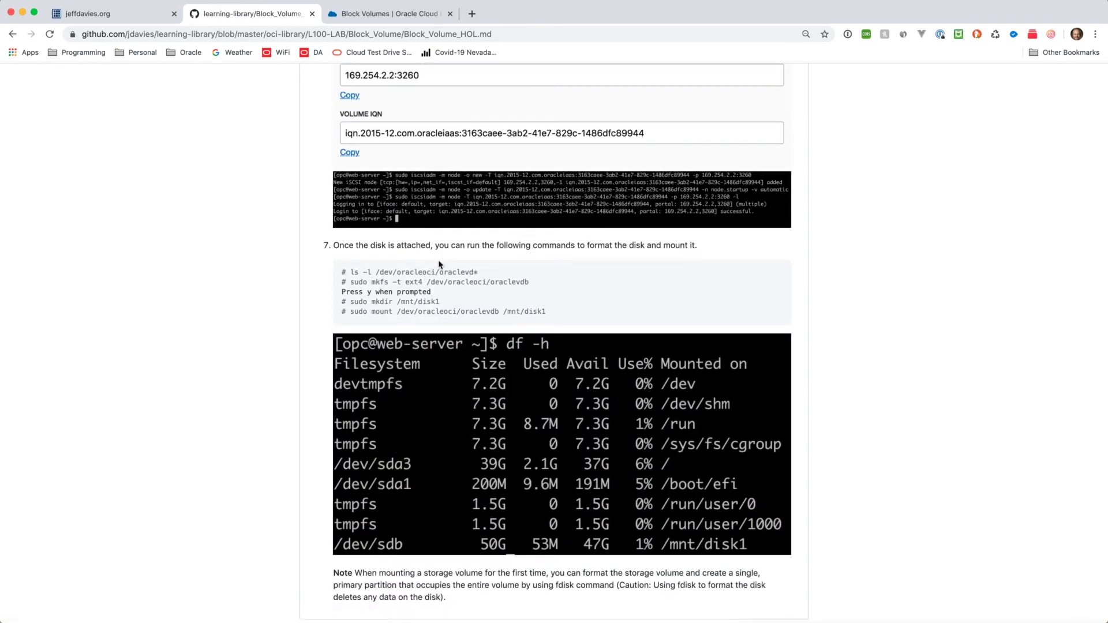
pyautogui.scroll(1, 439, 272)
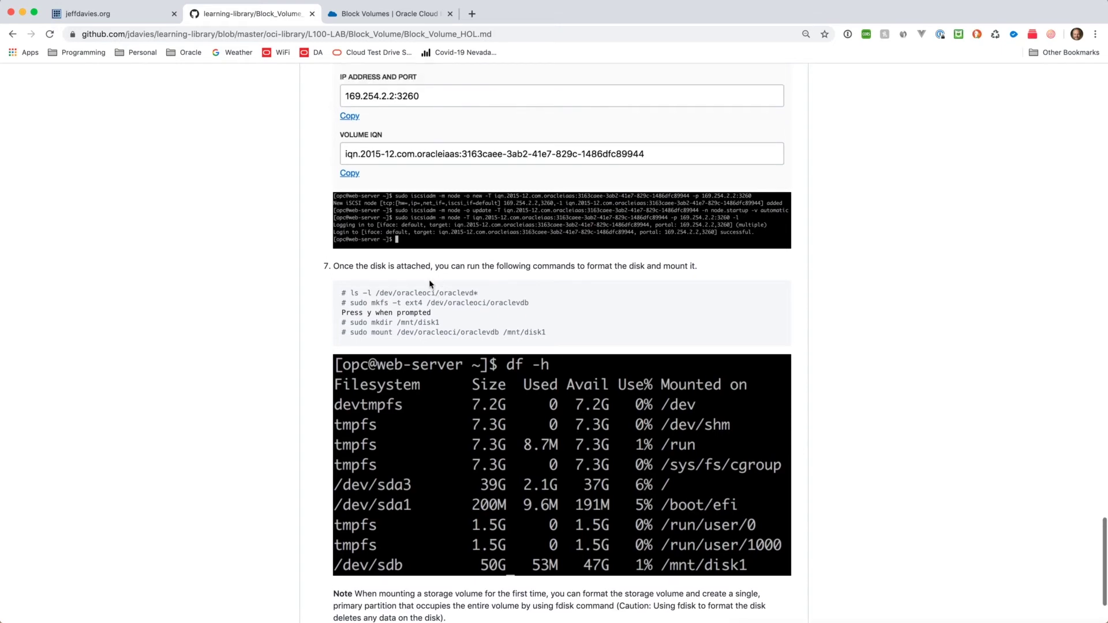
pyautogui.scroll(1, 430, 289)
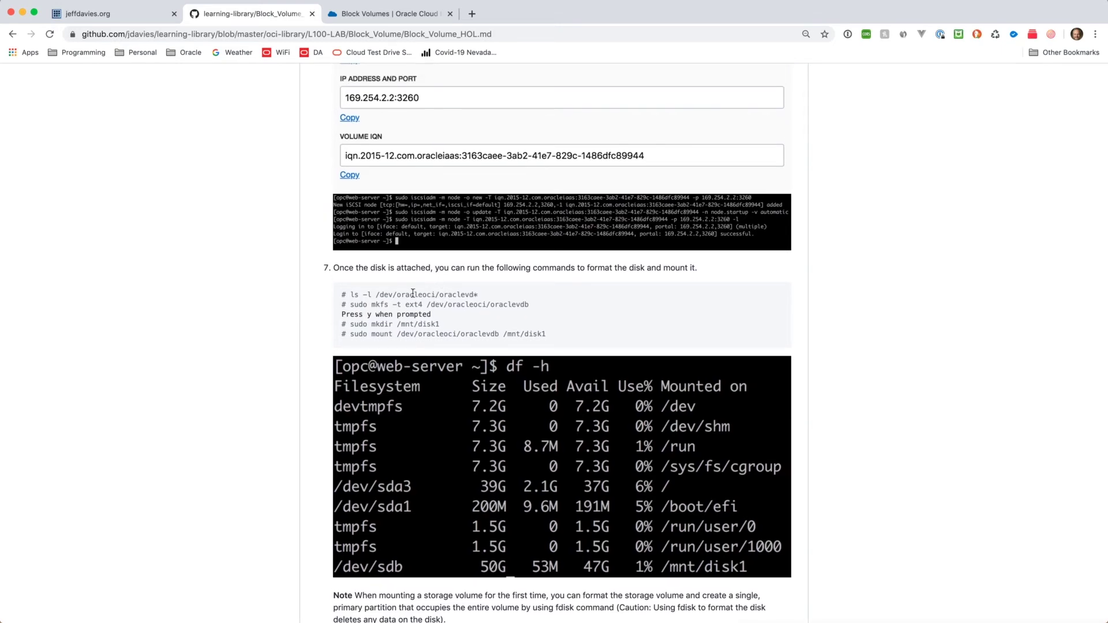
pyautogui.moveTo(350, 295); pyautogui.dragTo(495, 300)
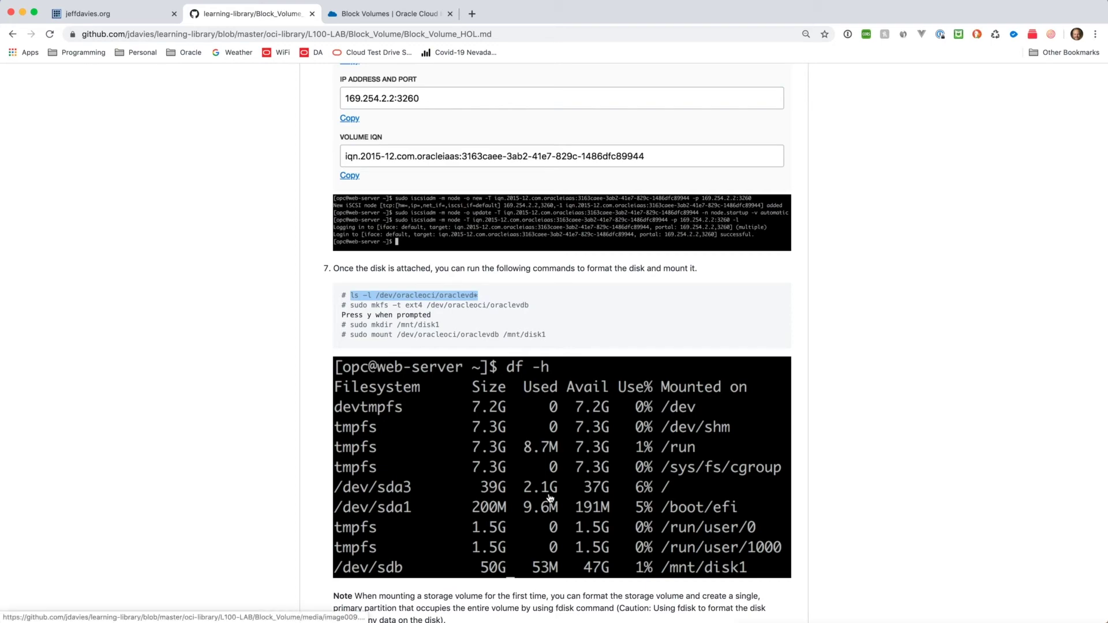
pyautogui.press('super+Tab')
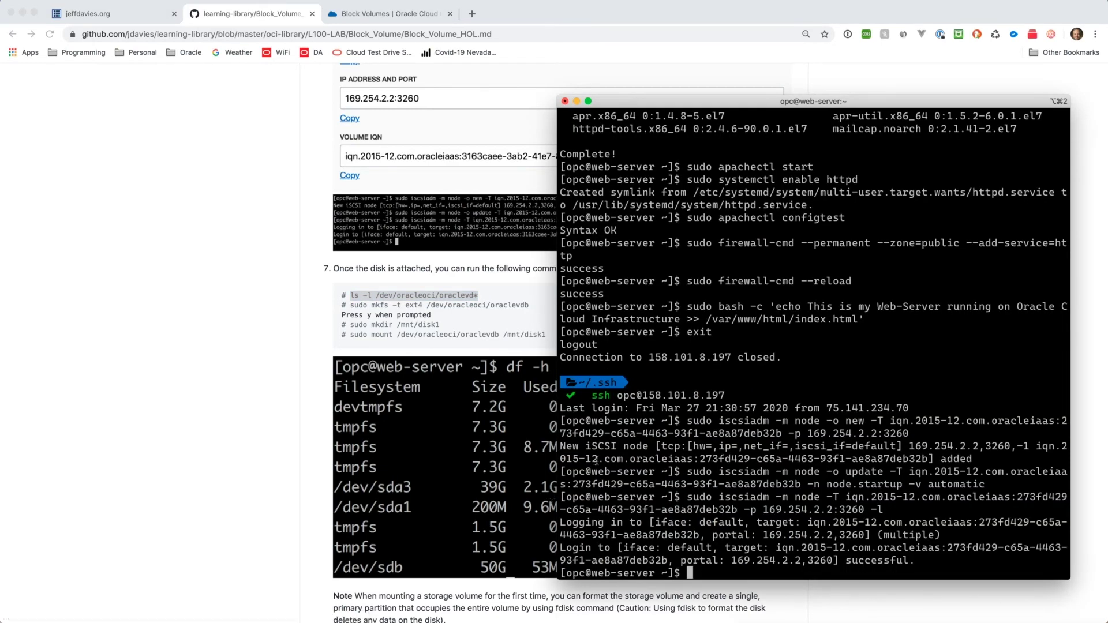
pyautogui.press('super+v')
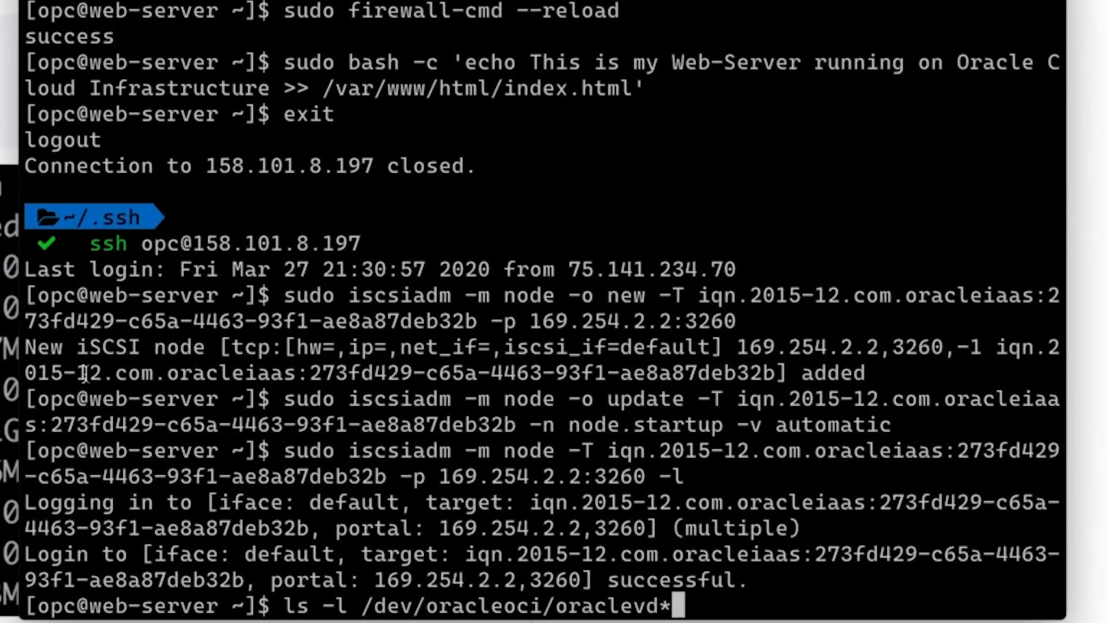
pyautogui.press('Return')
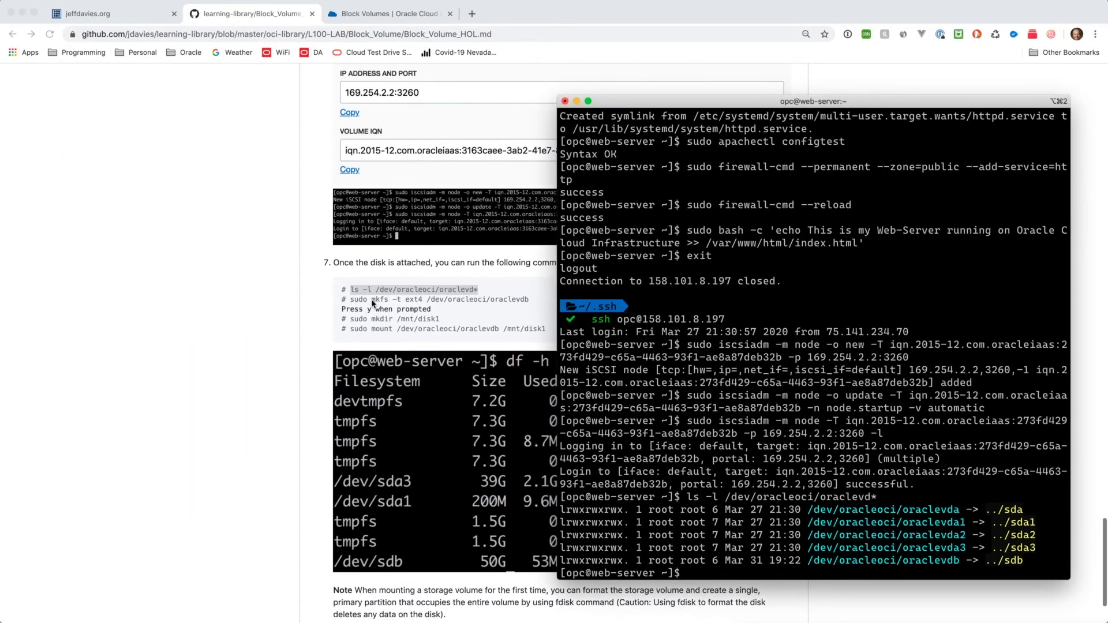
# Format the attached volume by running the guide's sudo mkfs -t ext4 /dev/oracleoci/oraclevdb command in the terminal, answering y to proceed
pyautogui.click(372, 303)
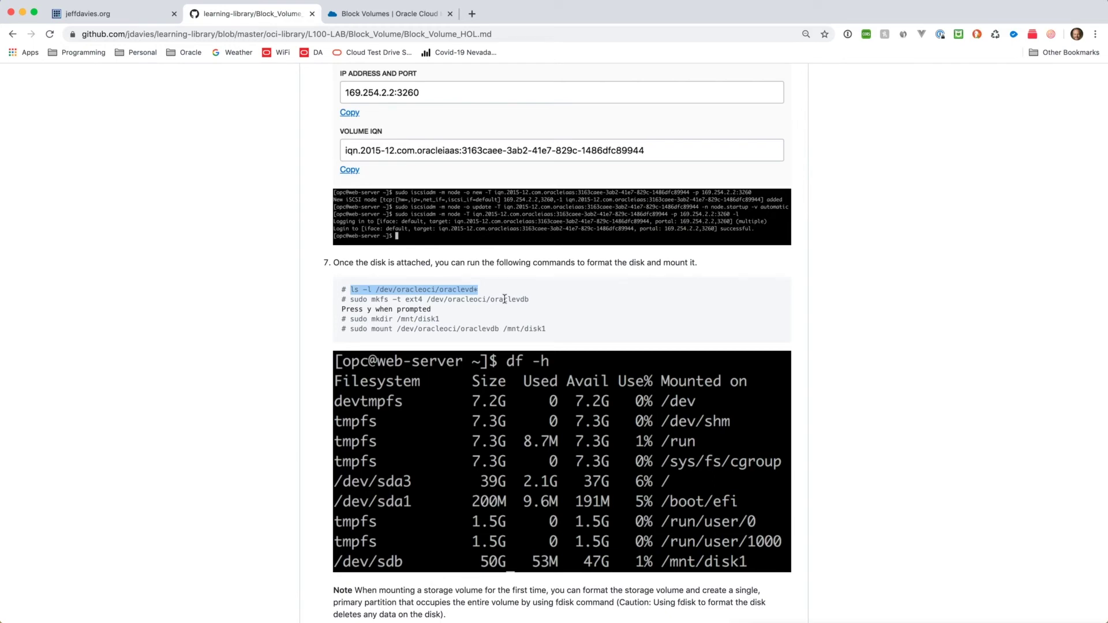
pyautogui.moveTo(530, 299); pyautogui.dragTo(350, 301)
pyautogui.press('super+c')
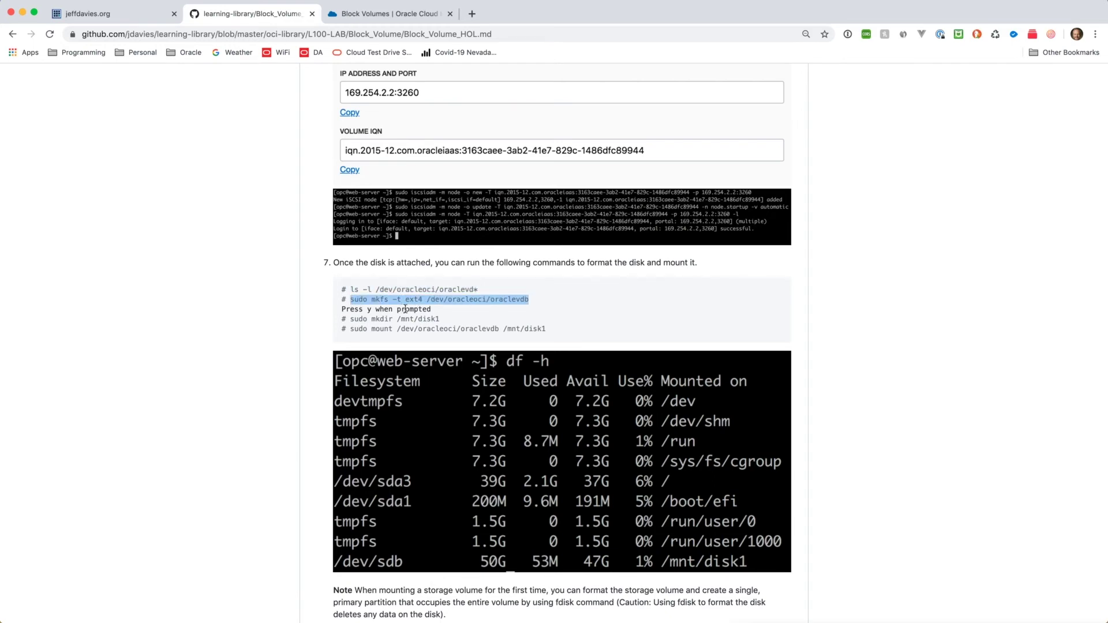
pyautogui.press('super+Tab')
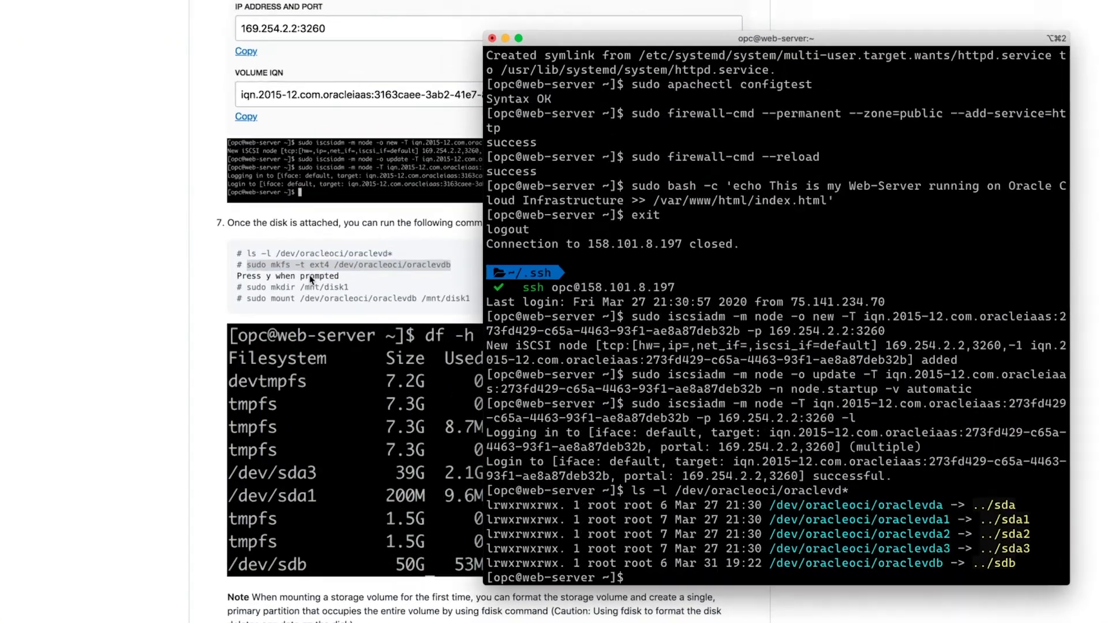
pyautogui.press('super+v')
pyautogui.press('Return')
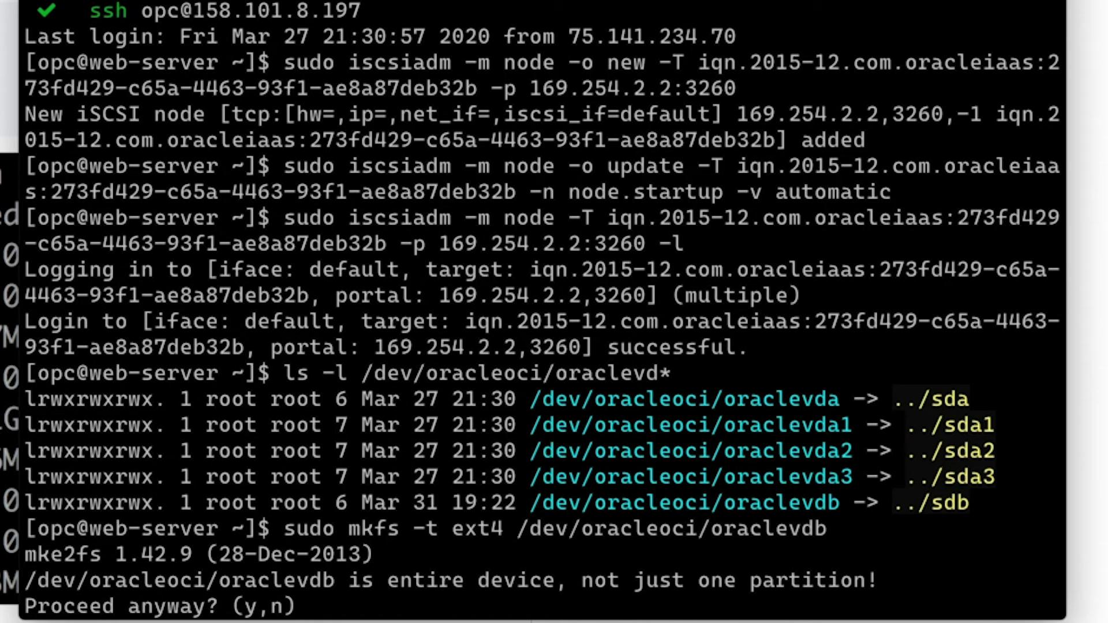
pyautogui.write('y')
pyautogui.press('Return')
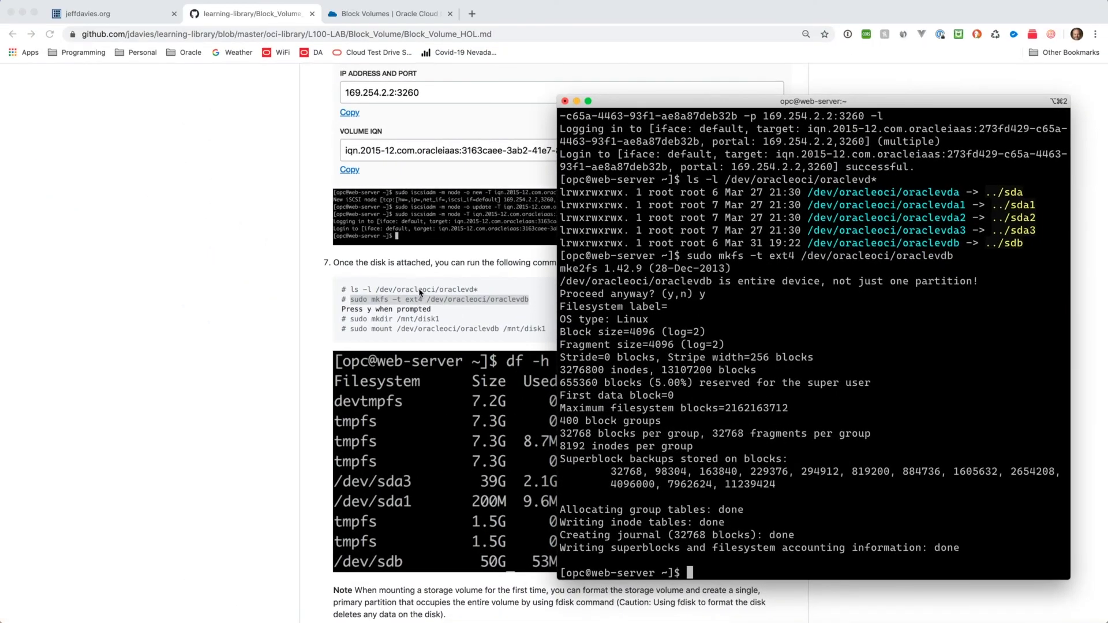
# Create the mount point directory in the terminal with the guide's command sudo mkdir /mnt/disk1
pyautogui.click(422, 324)
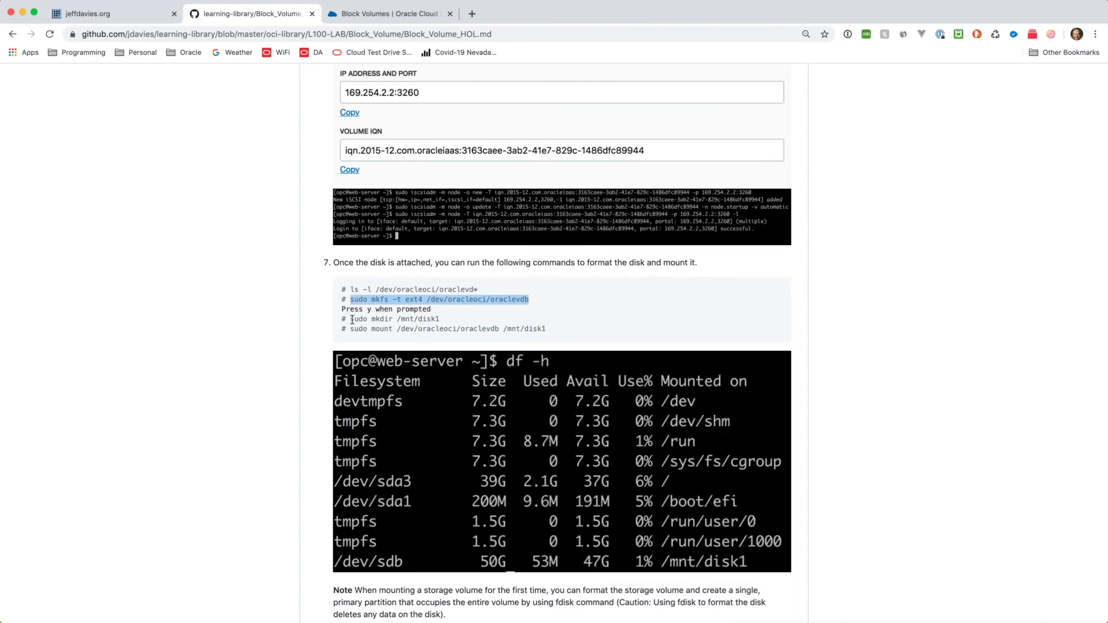
pyautogui.moveTo(351, 319); pyautogui.dragTo(443, 324)
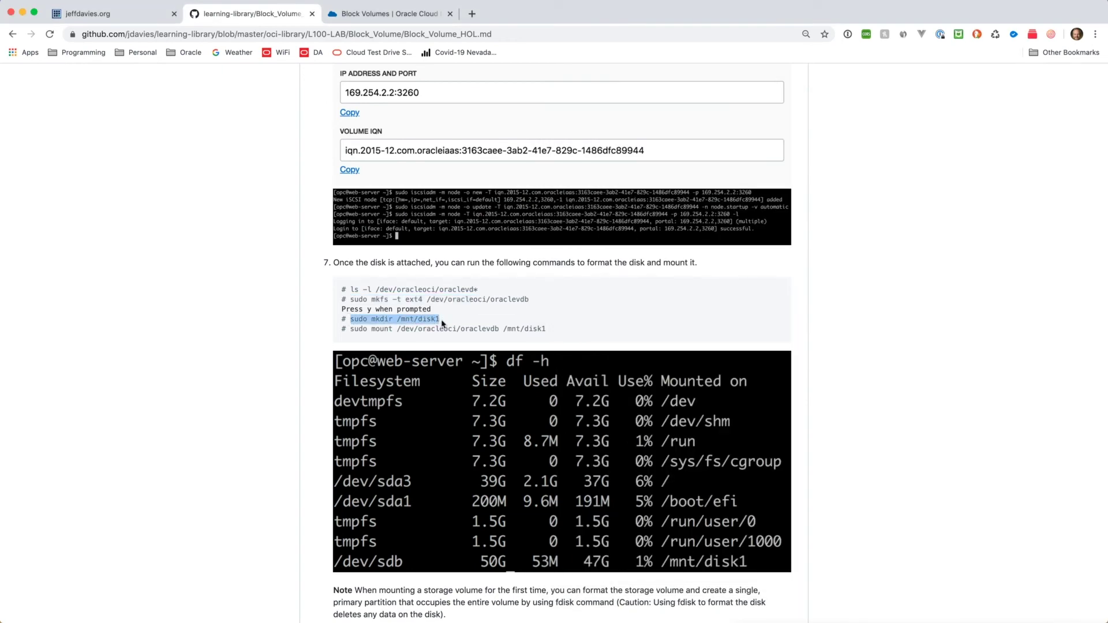
pyautogui.press('super+Tab')
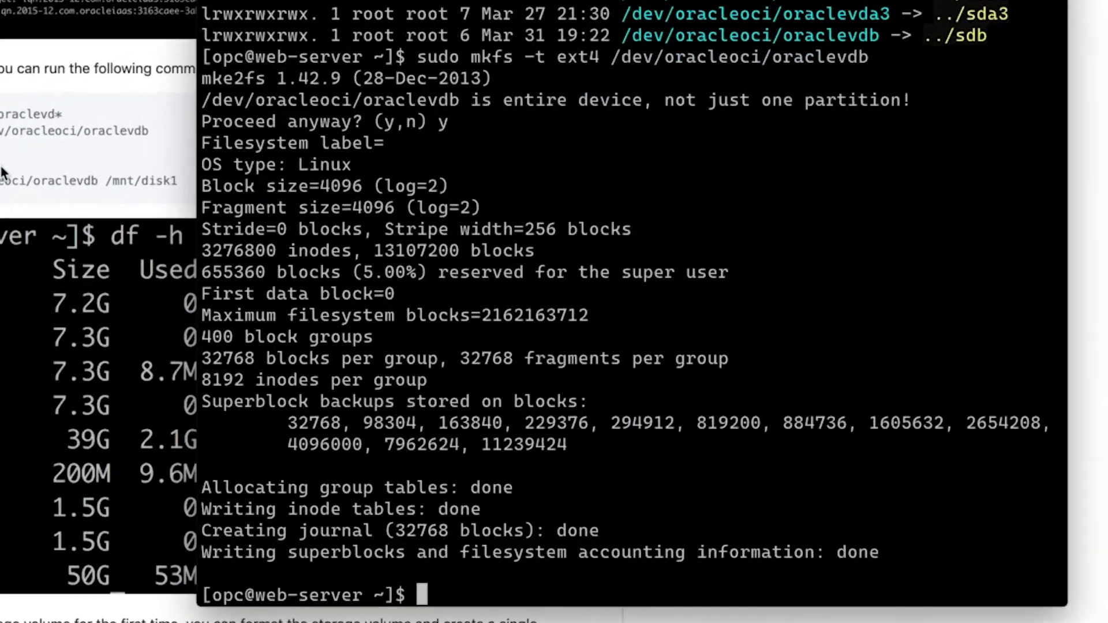
pyautogui.write('sudo mkdir /mnt/disk1')
pyautogui.press('Return')
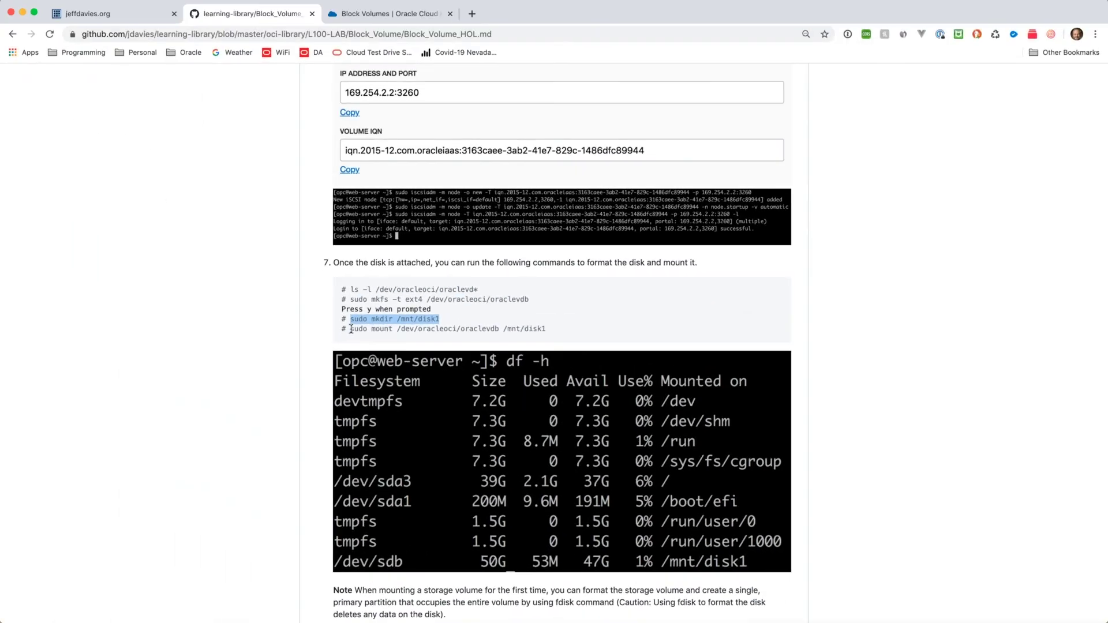
# Mount the formatted volume in the terminal with the guide's command sudo mount /dev/oracleoci/oraclevdb /mnt/disk1
pyautogui.moveTo(349, 329); pyautogui.dragTo(577, 332)
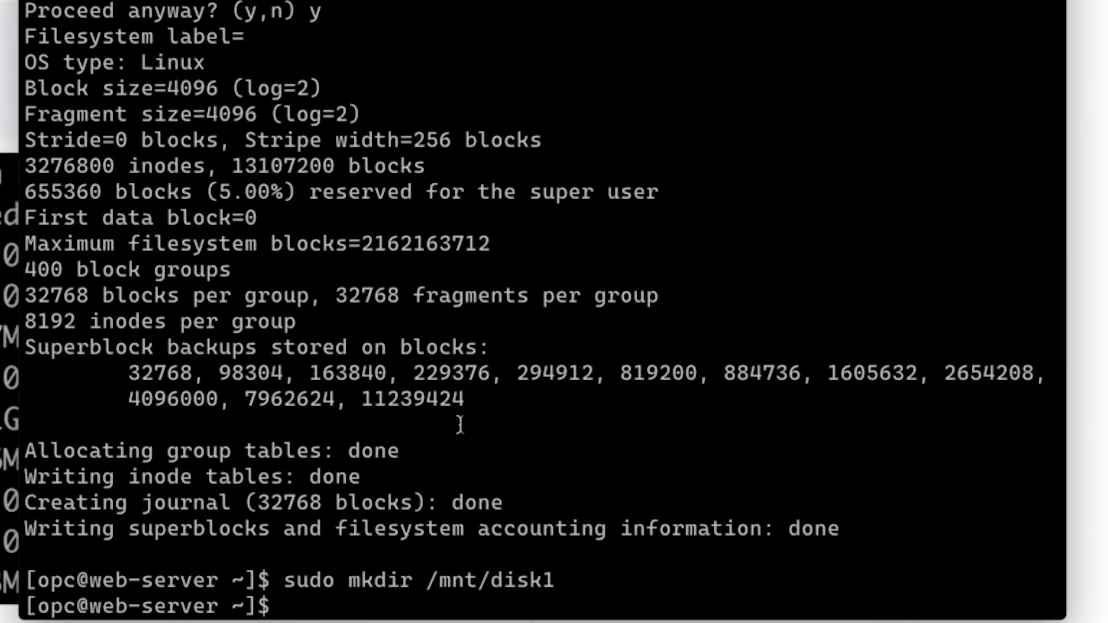
pyautogui.rightClick(460, 426)
pyautogui.press('Return')
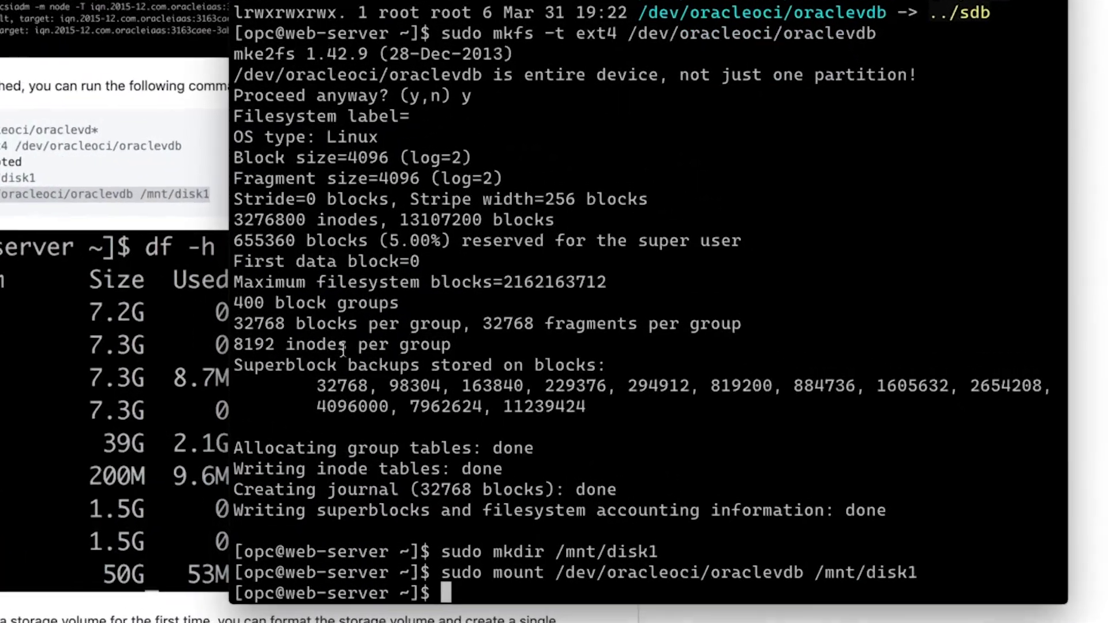
# List the mounted filesystems with df -h, and return to the lab guide to review its example output and closing note
pyautogui.write('df -h')
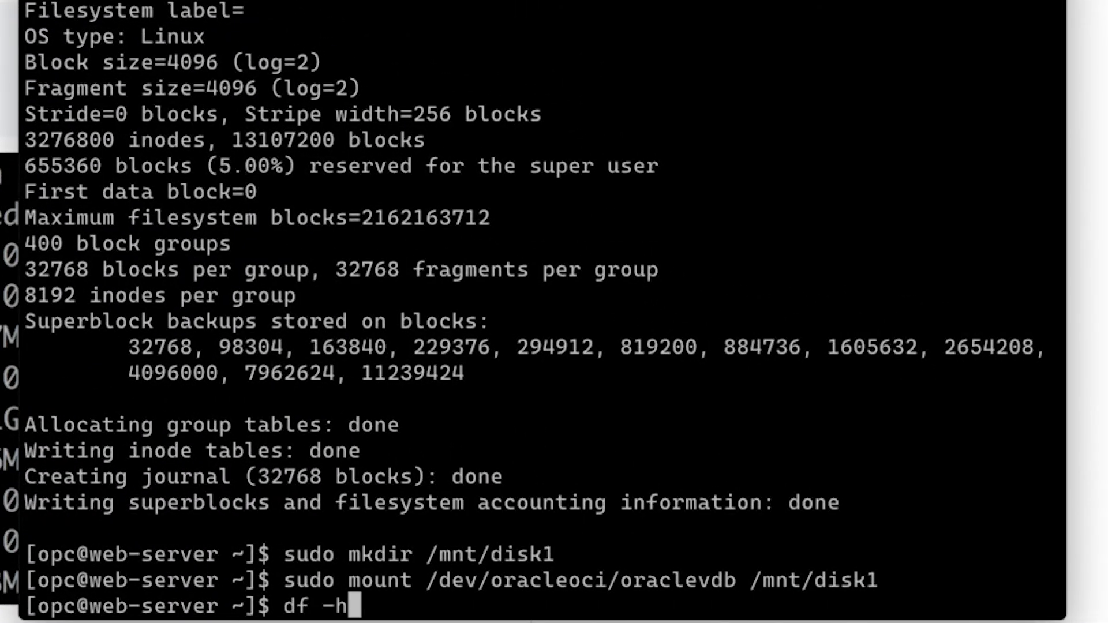
pyautogui.press('Return')
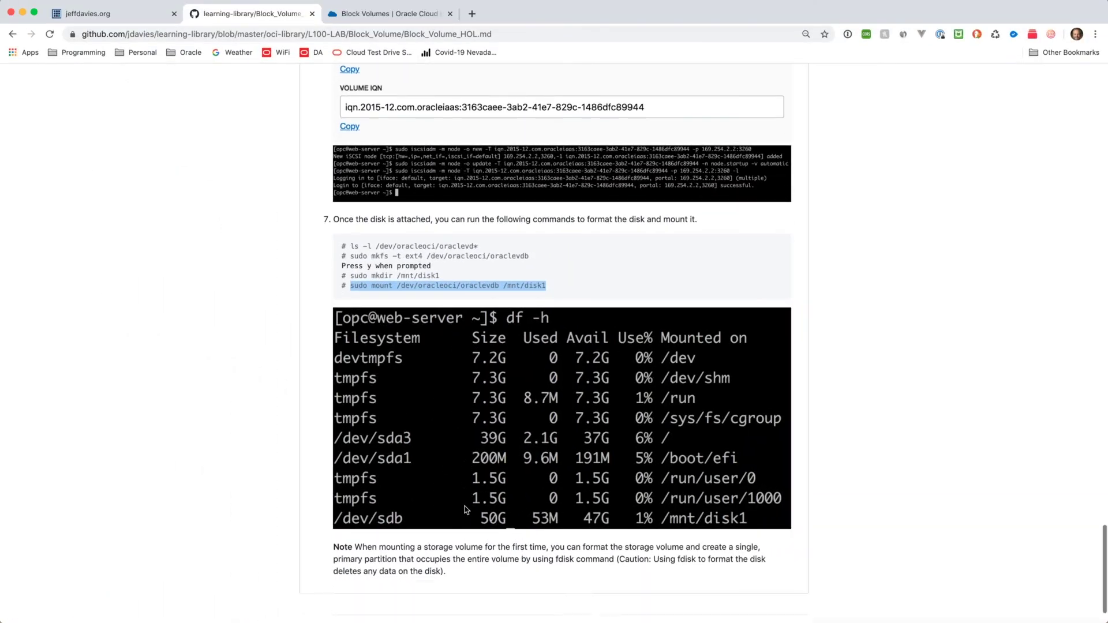
pyautogui.scroll(-2, 467, 510)
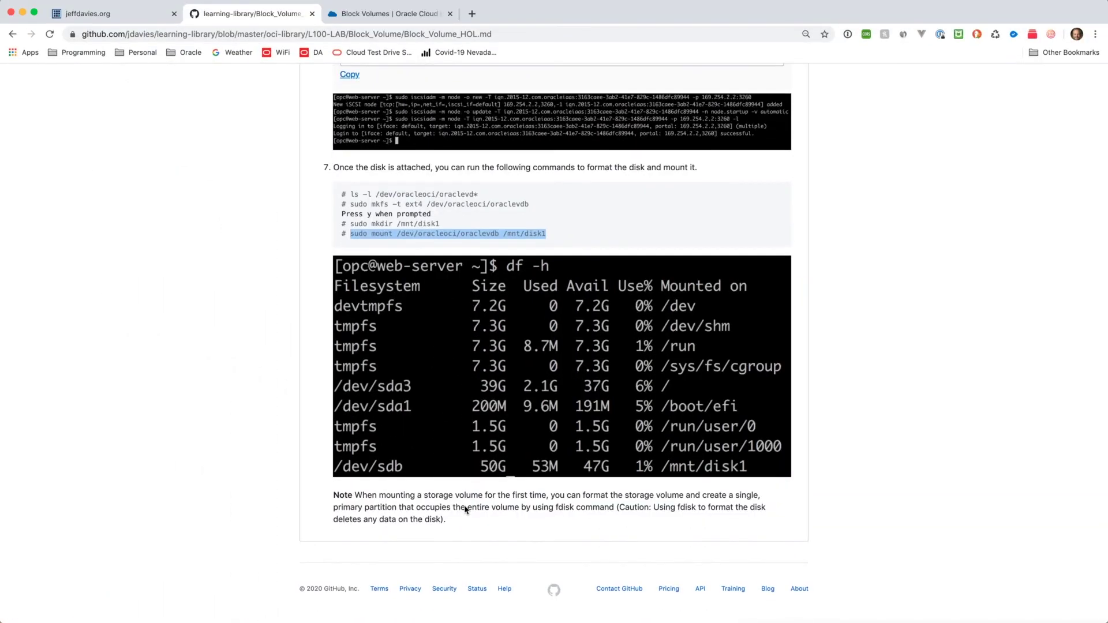